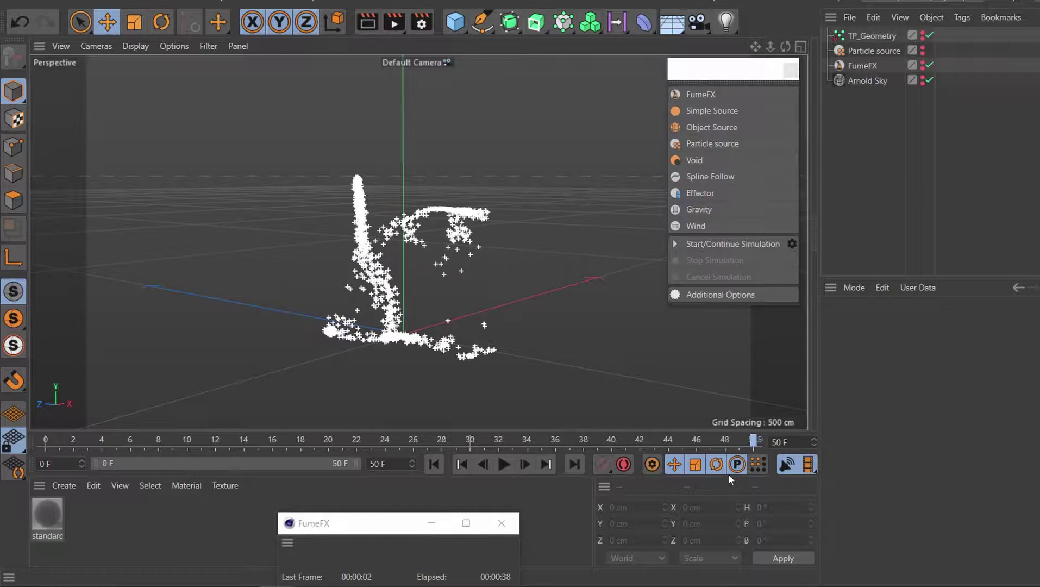
- Select TP_Geometry, rewind to frame 0, and make the Particle source visible in the viewport
click(887, 37)
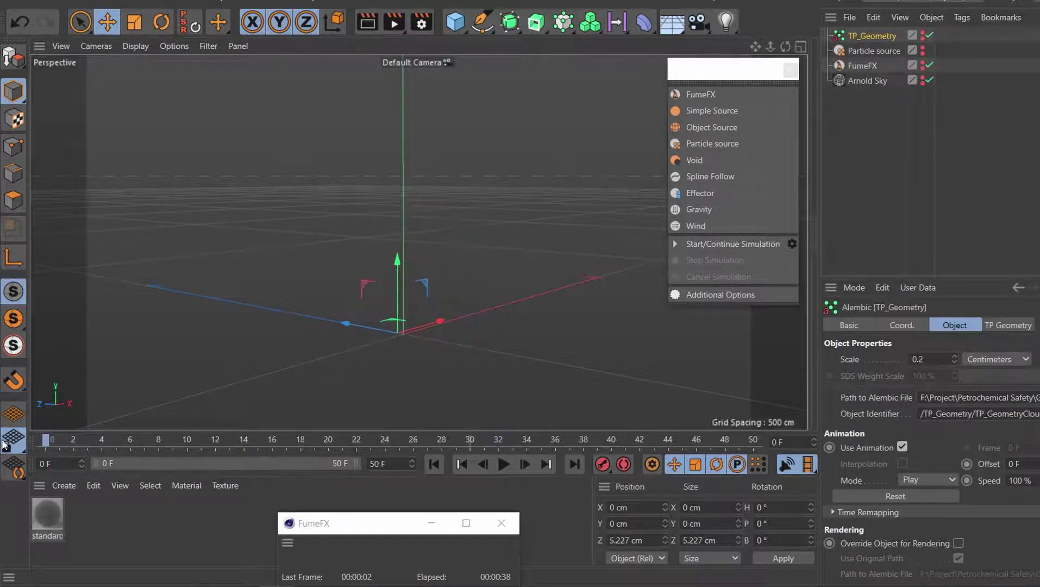
click(910, 175)
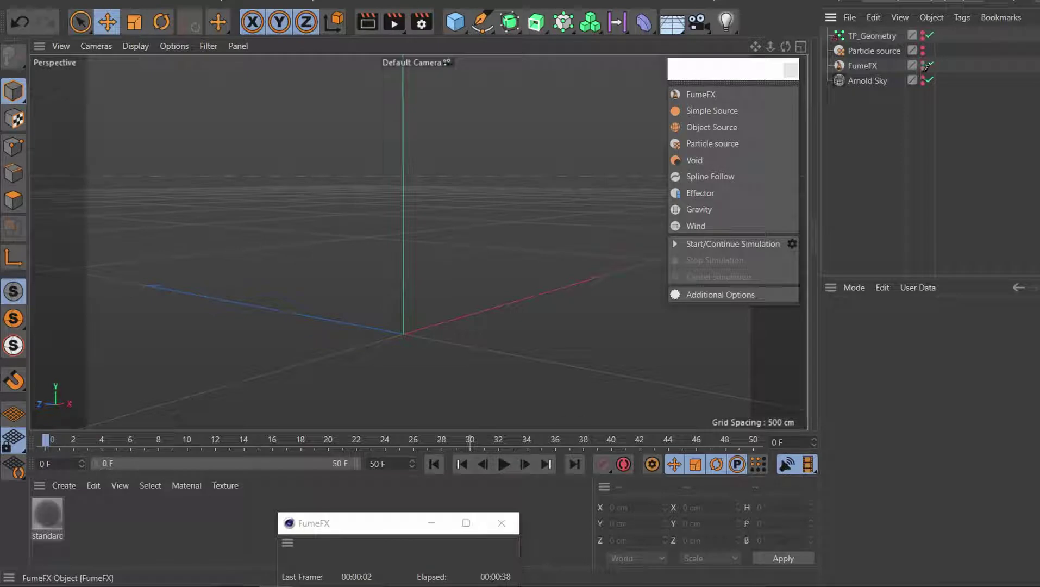
click(923, 51)
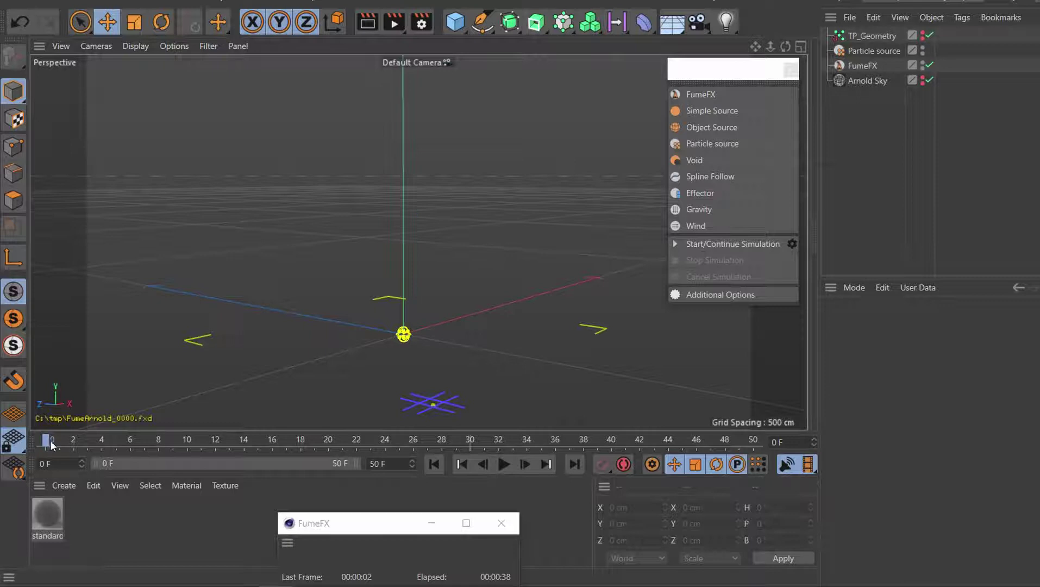
- Play the fire, hide the Particle source, disable TP_Geometry, and hold the preview at frame 35
key(F8)
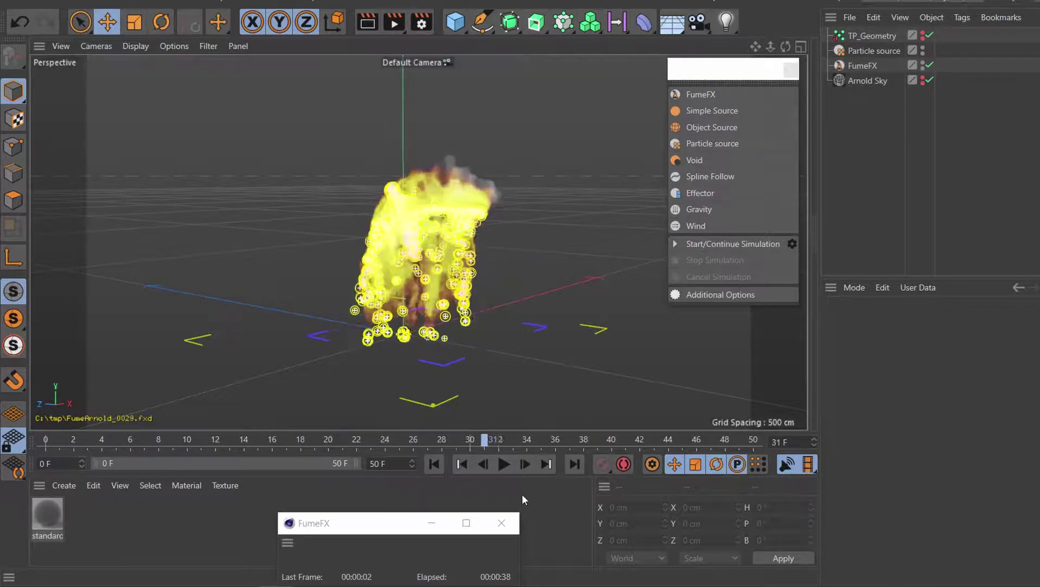
click(924, 48)
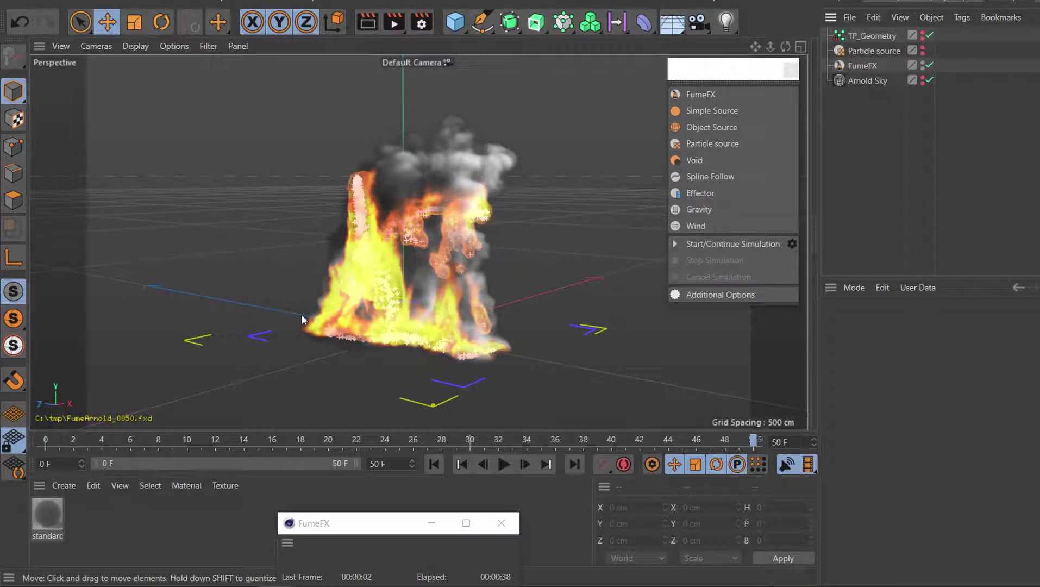
click(929, 35)
mouse_move(67, 443)
mouse_down()
mouse_move(703, 458)
mouse_move(342, 447)
mouse_up()
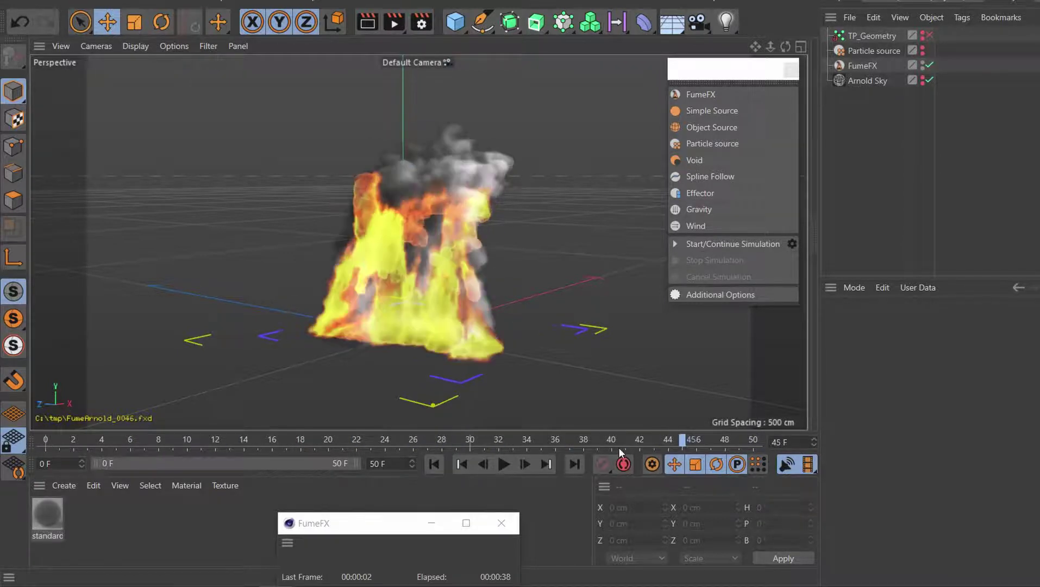
drag(456, 447, 541, 443)
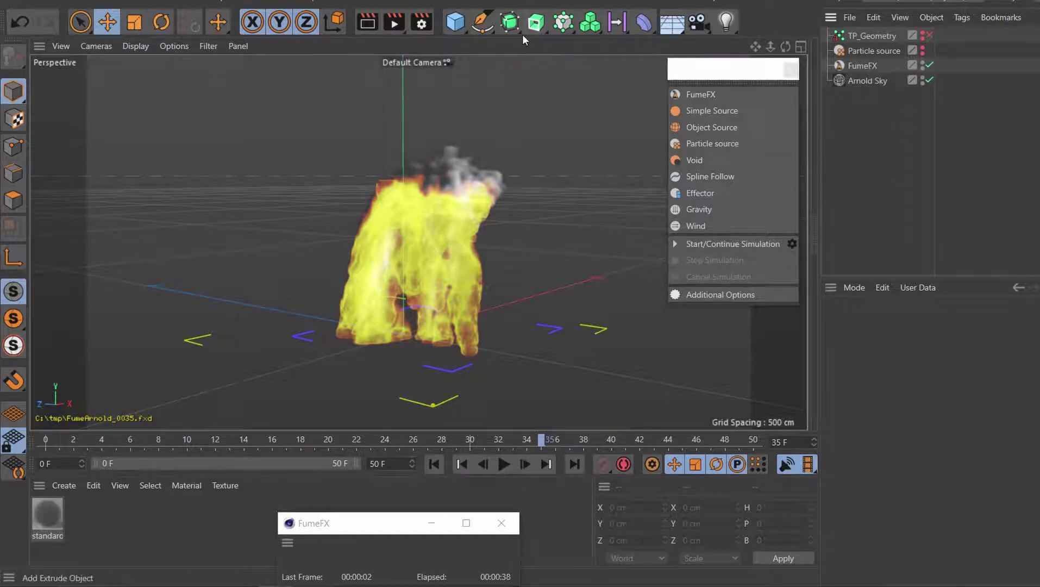
- Check the render device under Arnold Renderer > System, then move the FumeFX menu off the viewport
click(418, 23)
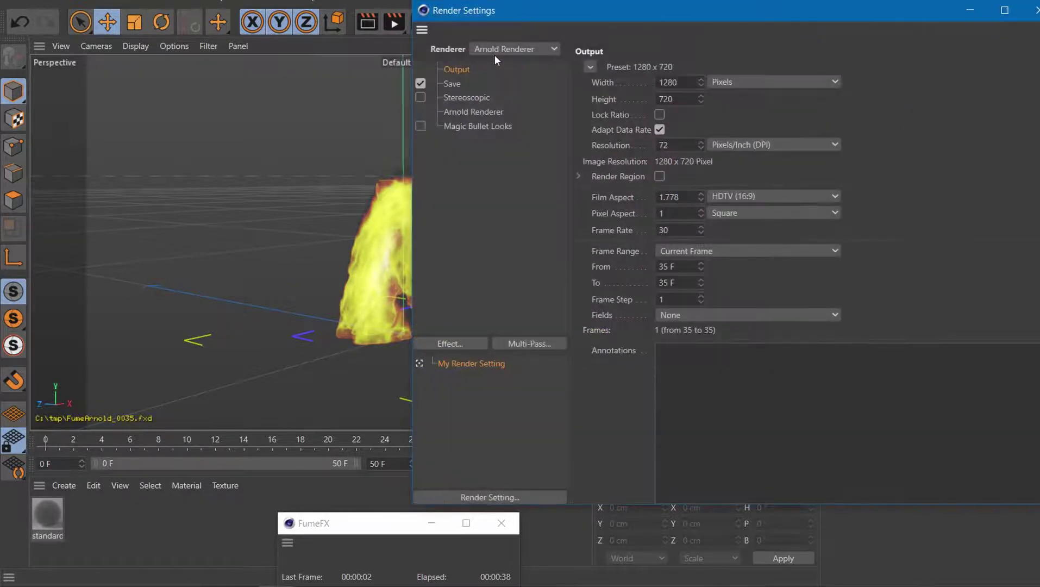
click(481, 109)
click(658, 68)
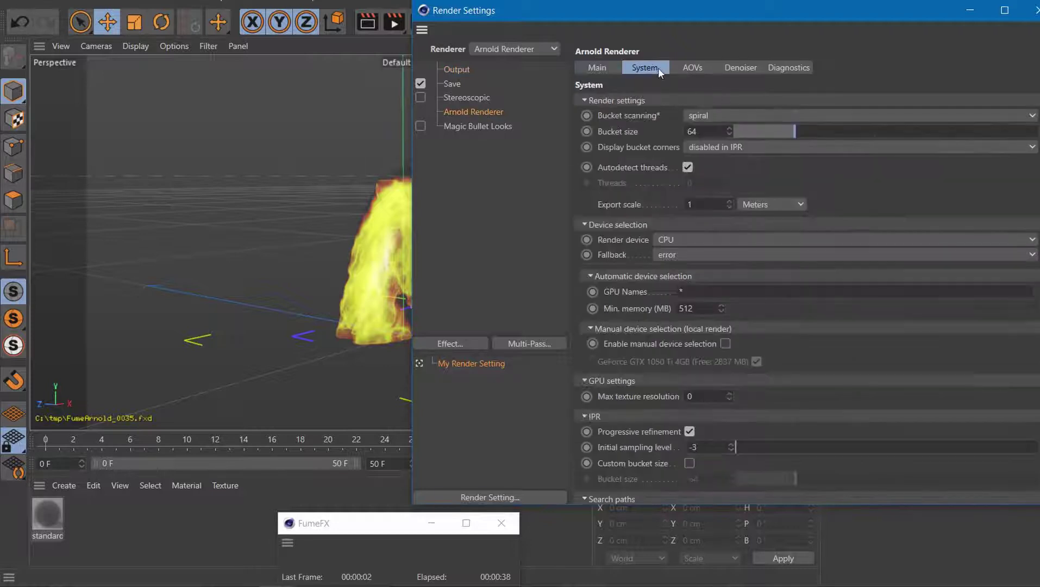
click(664, 239)
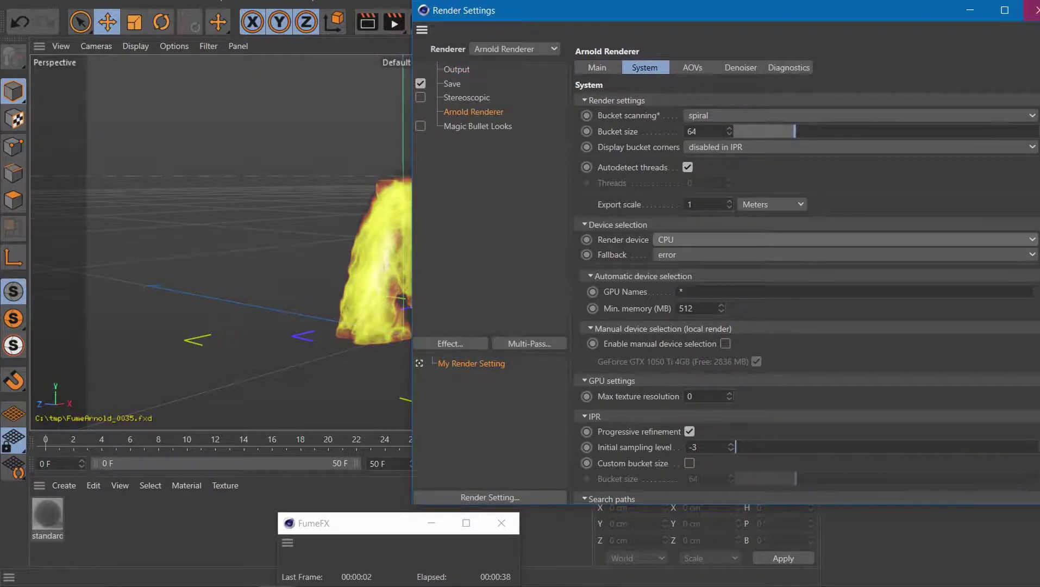
click(1036, 10)
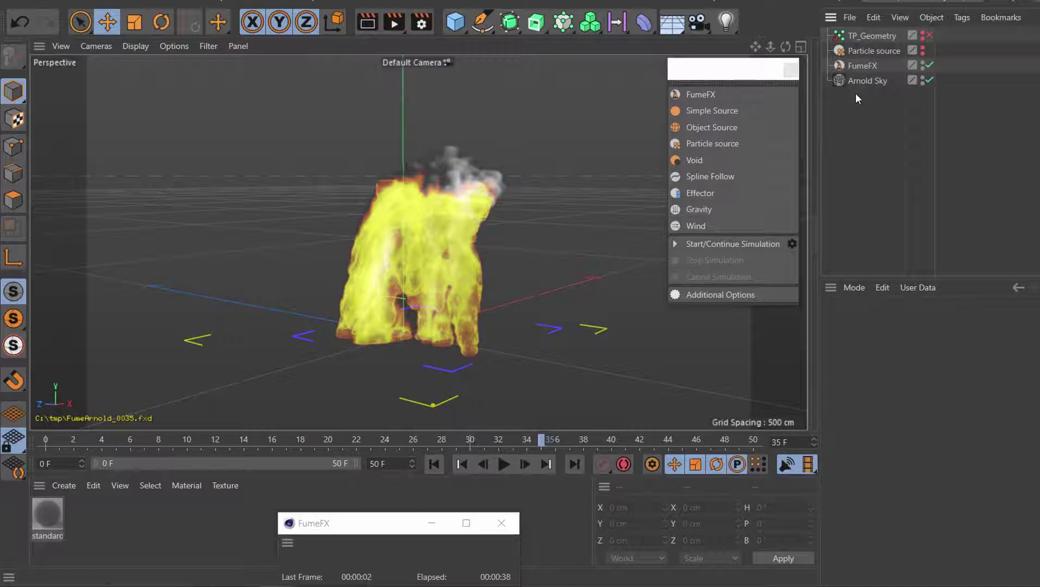
mouse_move(725, 77)
mouse_down()
mouse_move(650, 168)
mouse_move(1019, 47)
mouse_up()
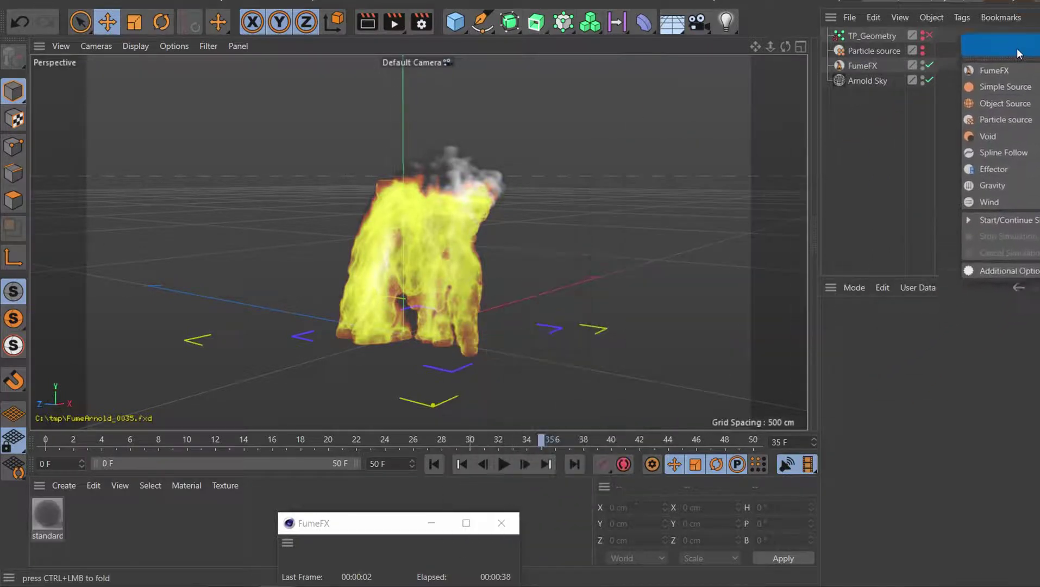
- Open the Arnold IPR window and inspect the standard_volume material's Fuel emission channel
click(820, 237)
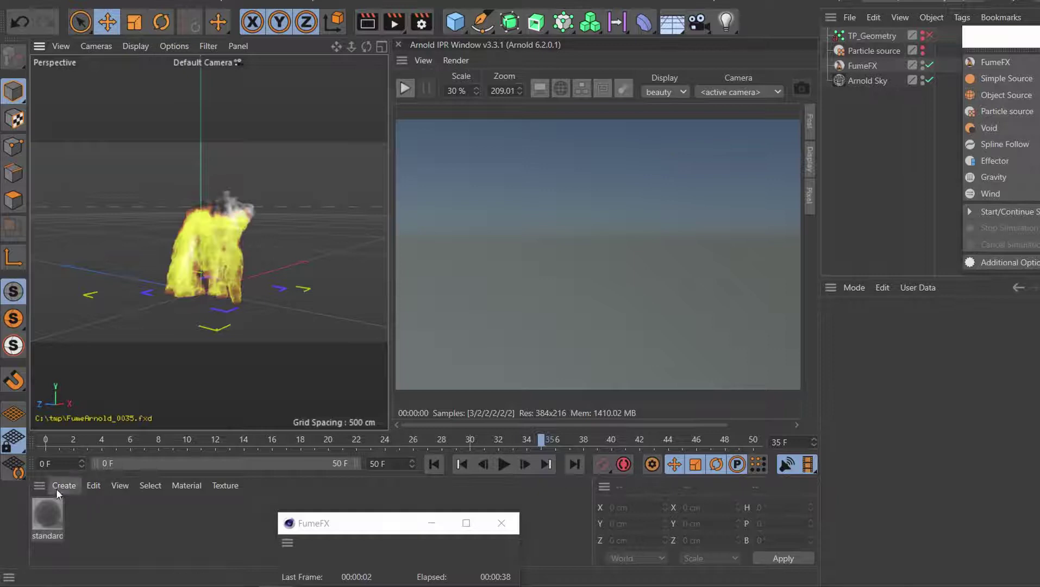
double_click(51, 520)
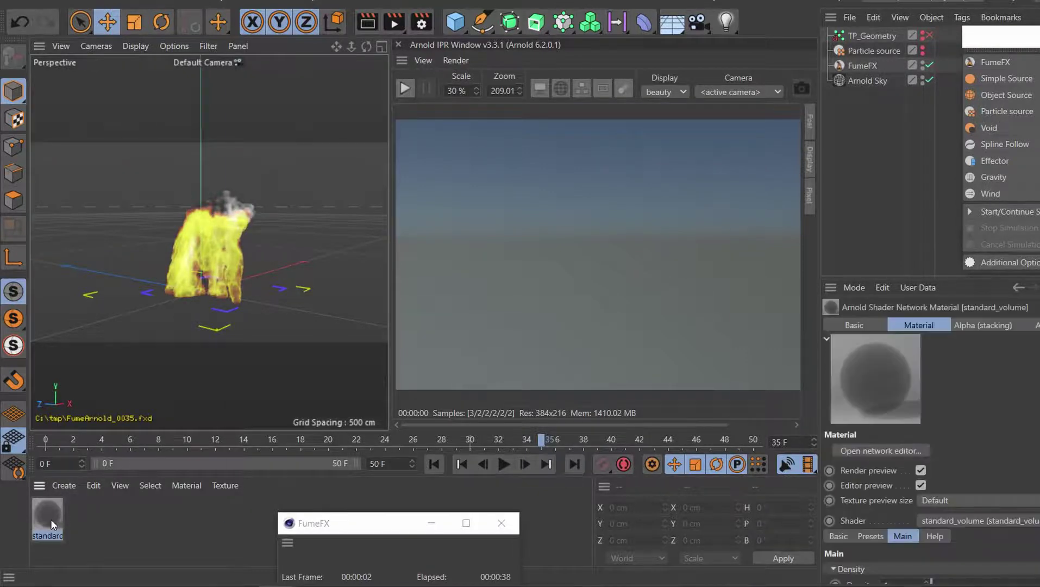
click(413, 240)
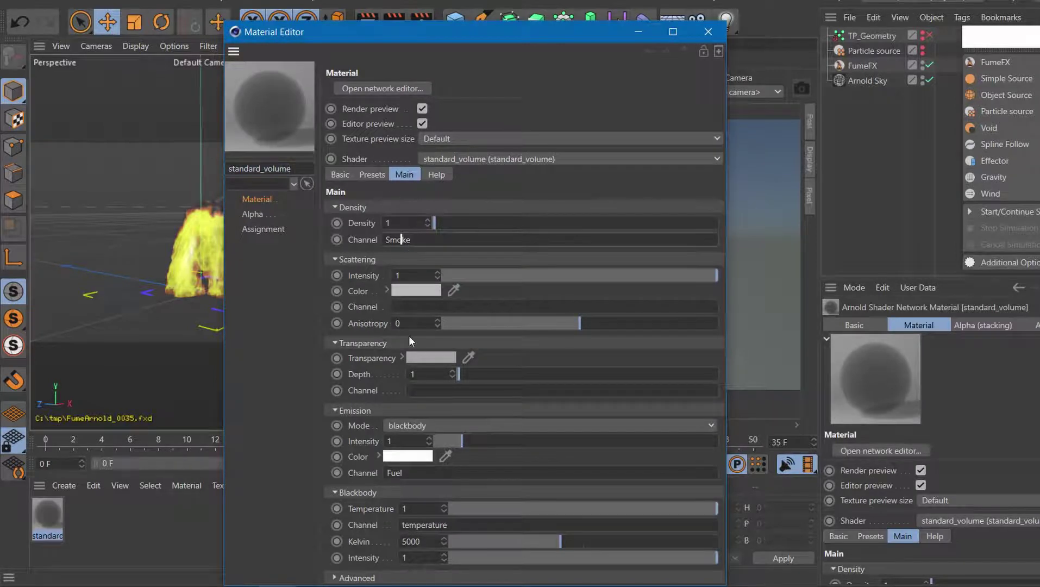
double_click(424, 475)
click(708, 31)
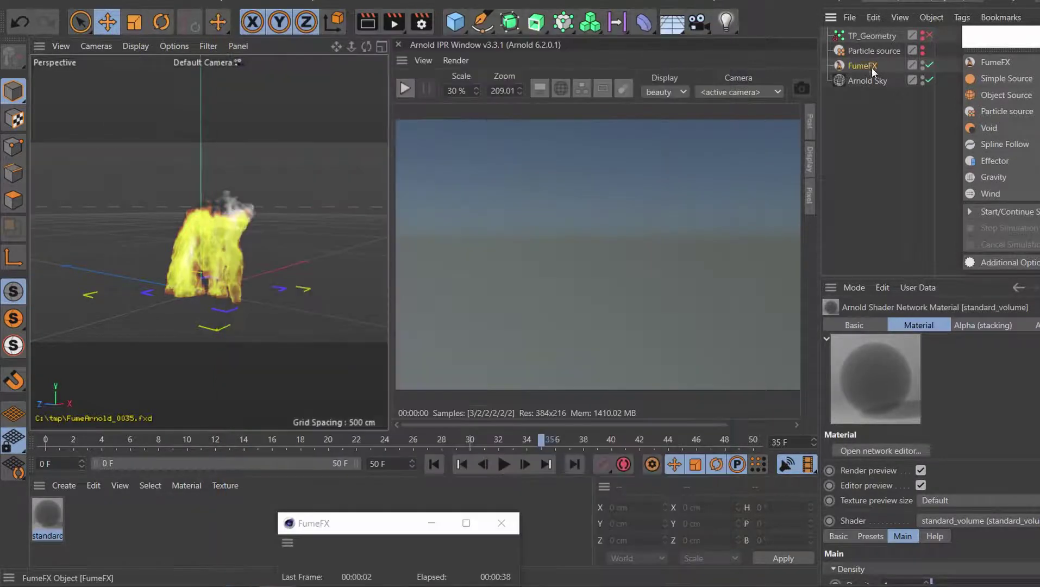
- Select the FumeFX container and bring up its Rendering settings
click(864, 66)
scroll(959, 364, down, 3)
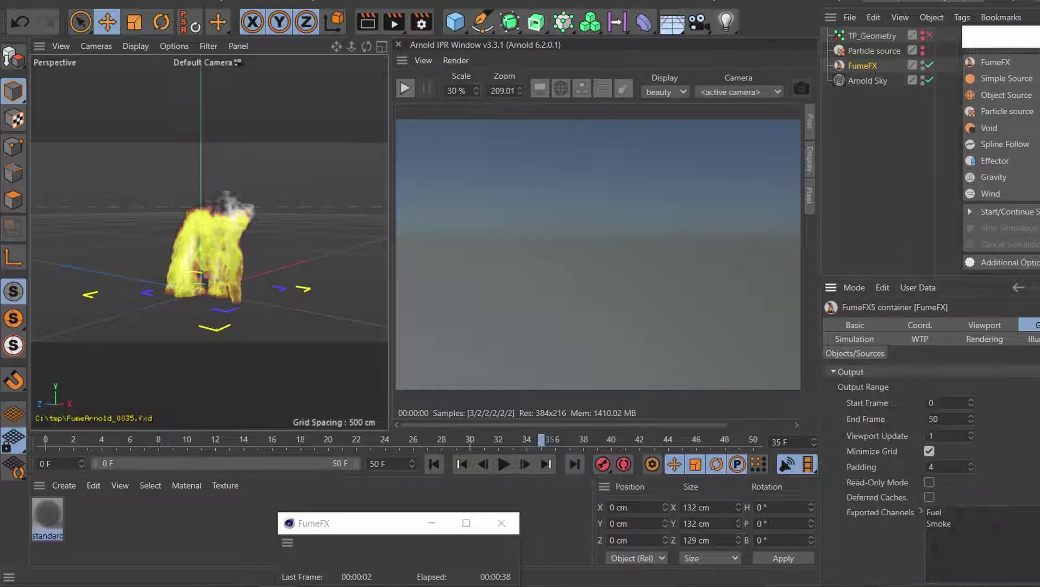
scroll(959, 364, down, 3)
scroll(959, 364, up, 3)
scroll(959, 364, up, 3)
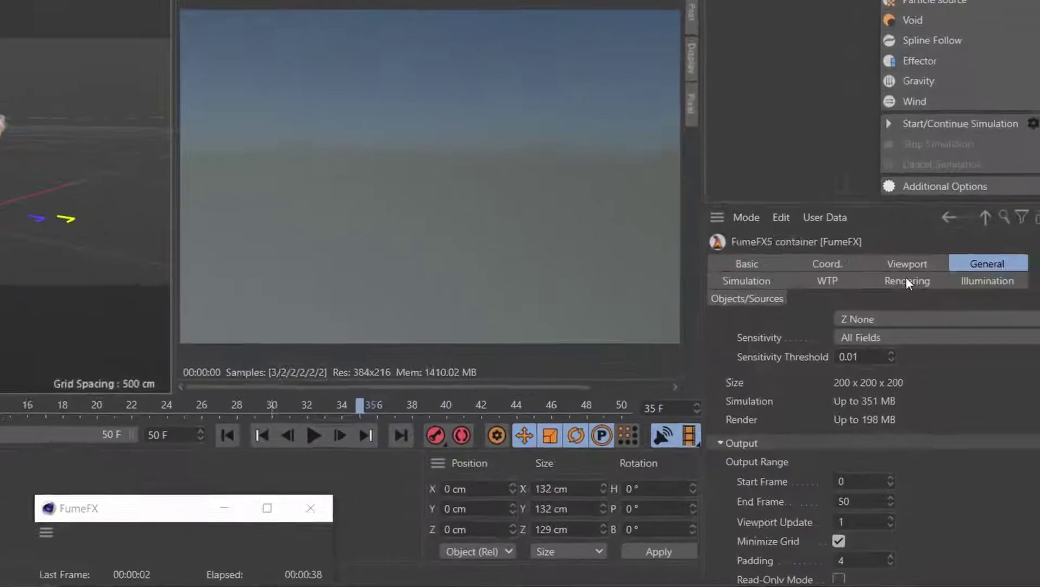
click(981, 339)
scroll(973, 490, down, 5)
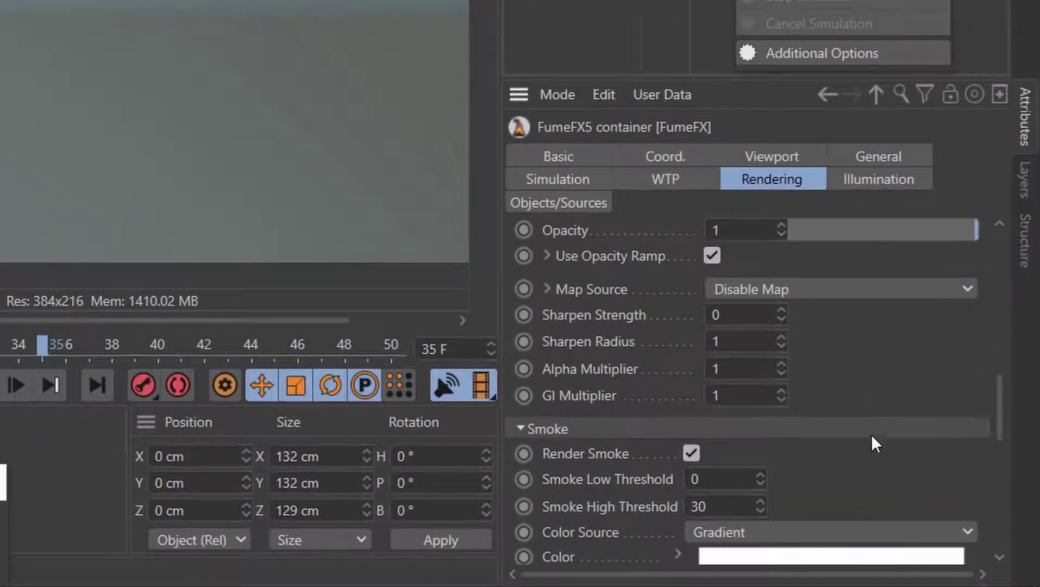
scroll(873, 441, down, 10)
scroll(901, 462, up, 3)
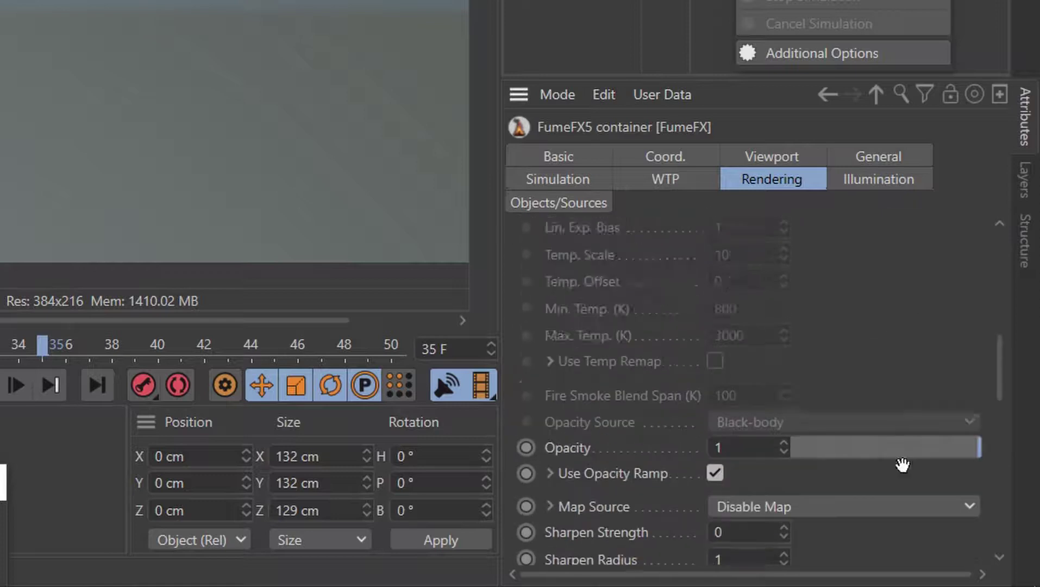
scroll(898, 369, up, 8)
- Collapse the Fire and Smoke groups and switch the volume shader to Arnold/Redshift Volume
click(605, 319)
click(587, 344)
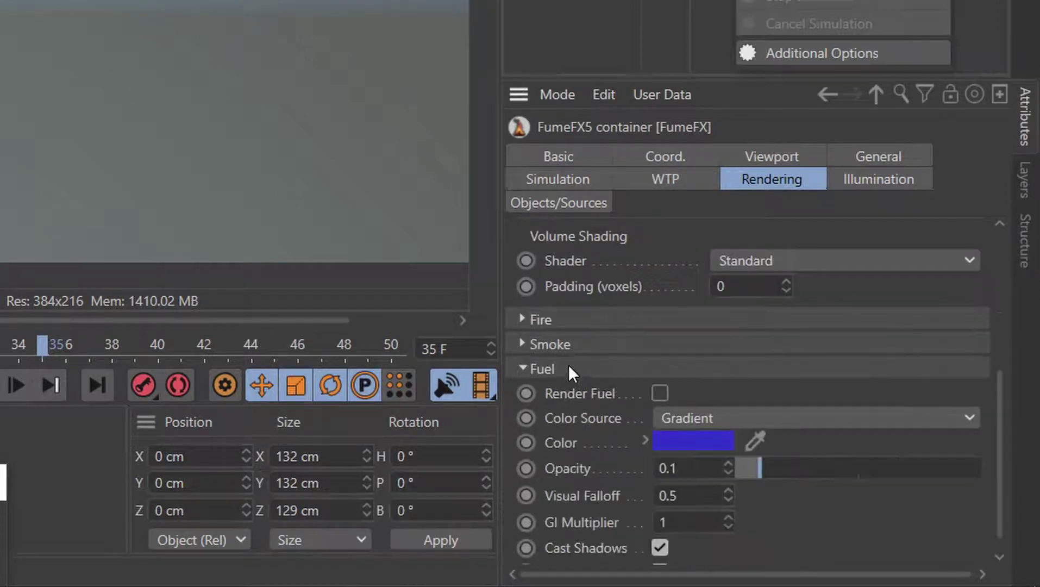
scroll(565, 381, up, 4)
click(746, 455)
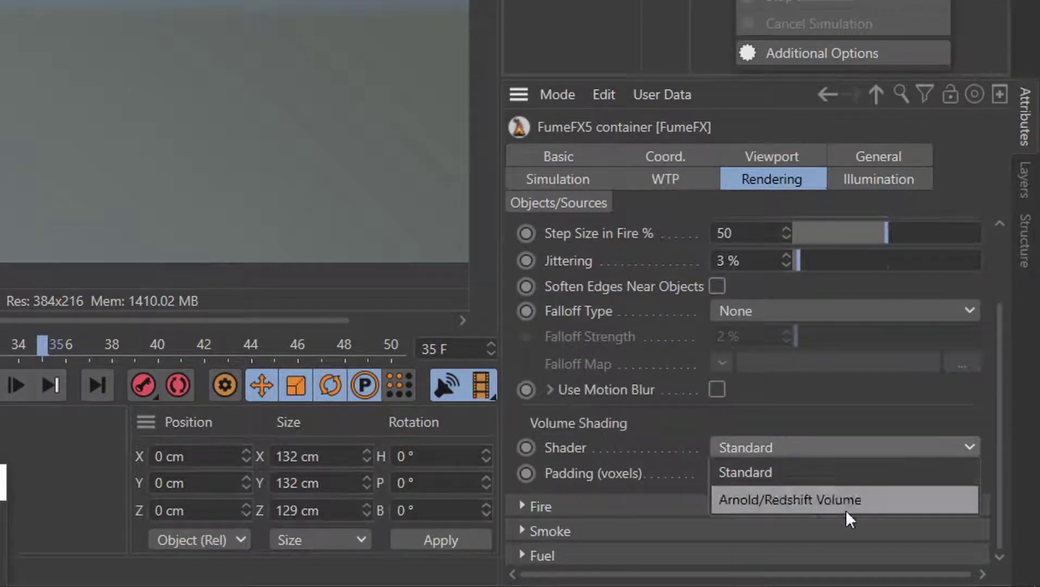
click(830, 505)
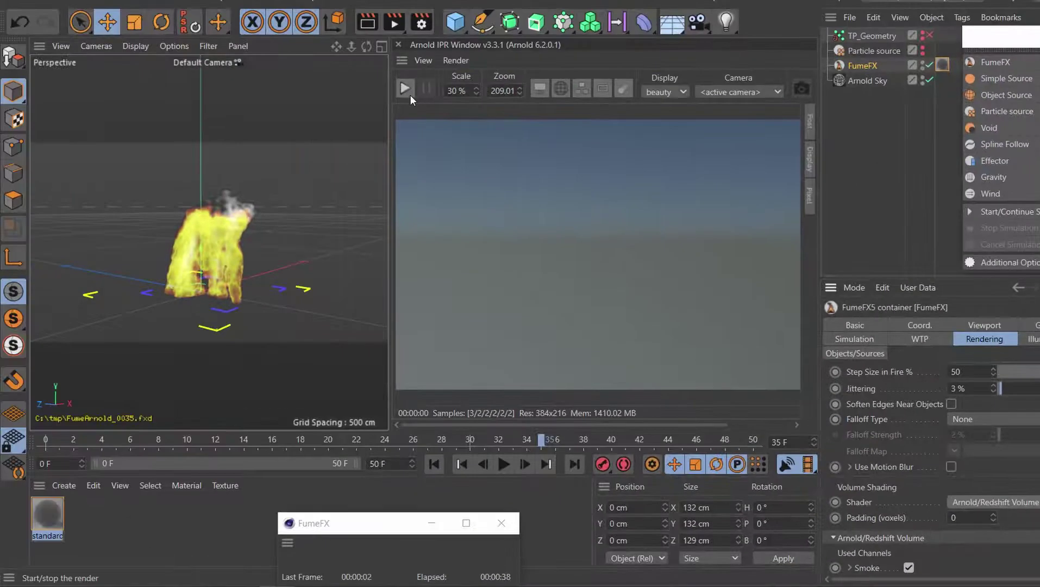
click(405, 89)
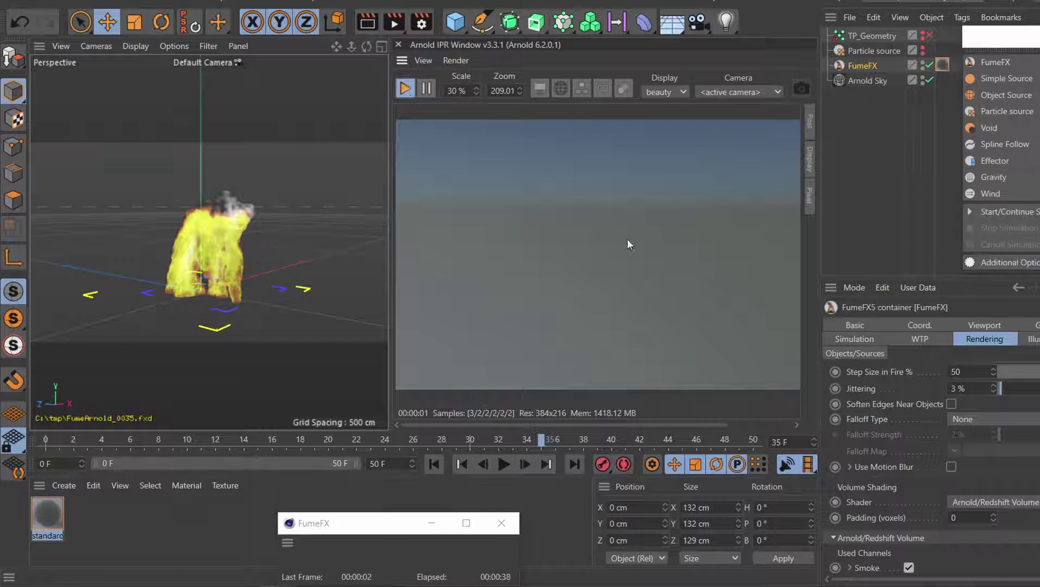
mouse_move(261, 284)
alt+mouse_down()
mouse_move(246, 274)
mouse_move(261, 279)
alt+mouse_up()
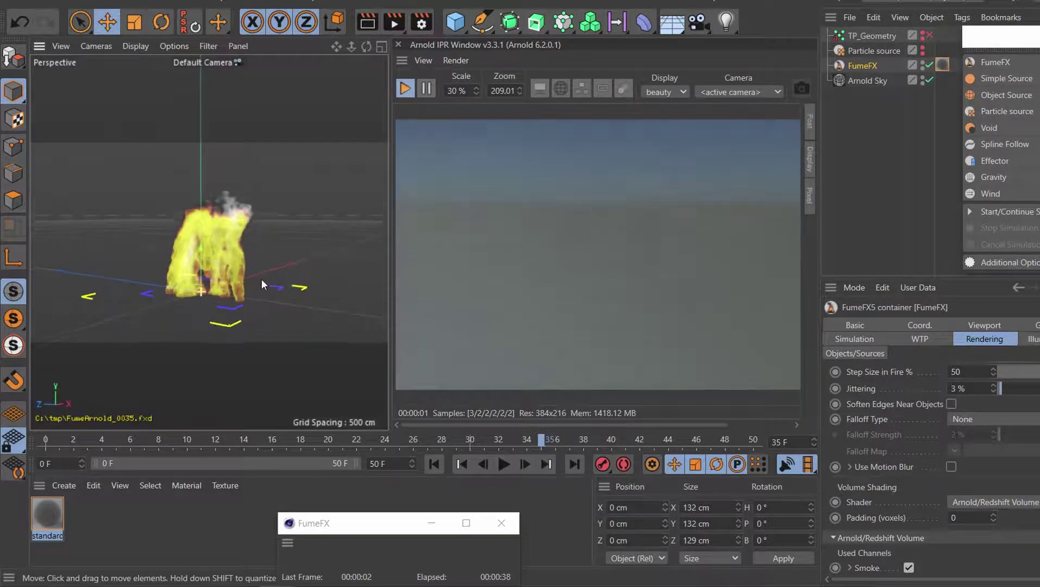
click(404, 89)
click(1018, 263)
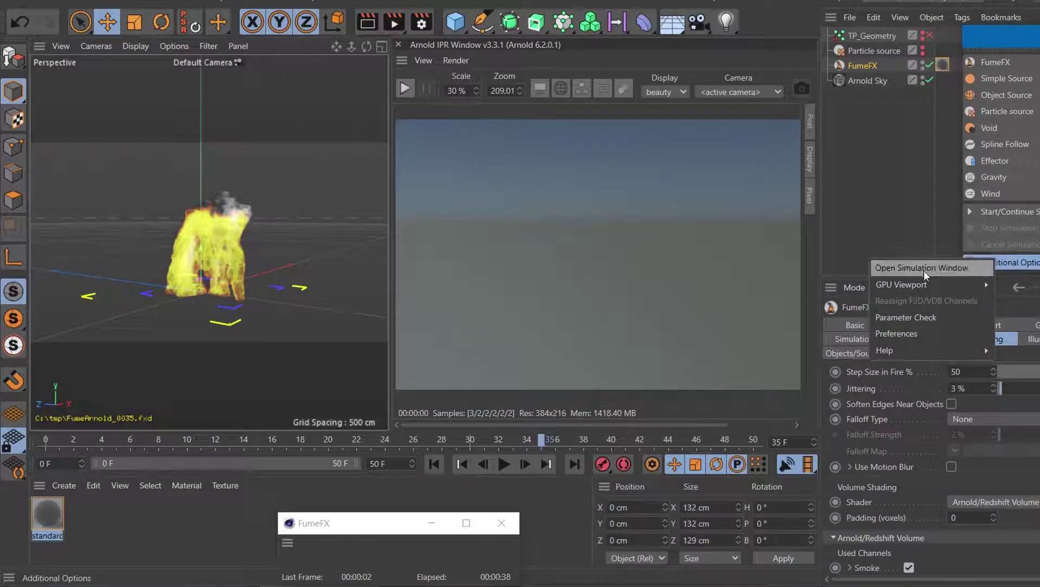
click(922, 333)
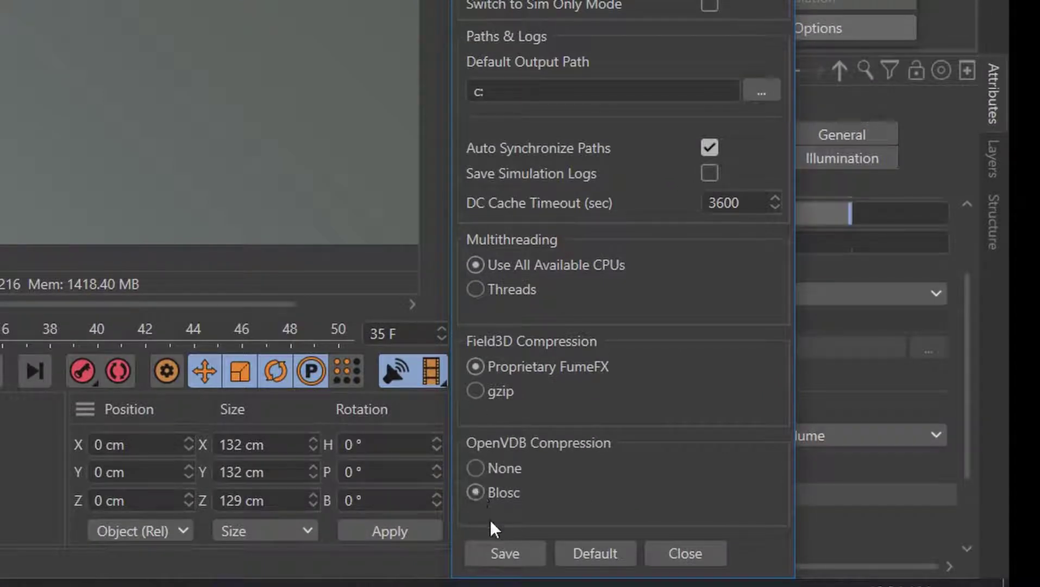
click(510, 562)
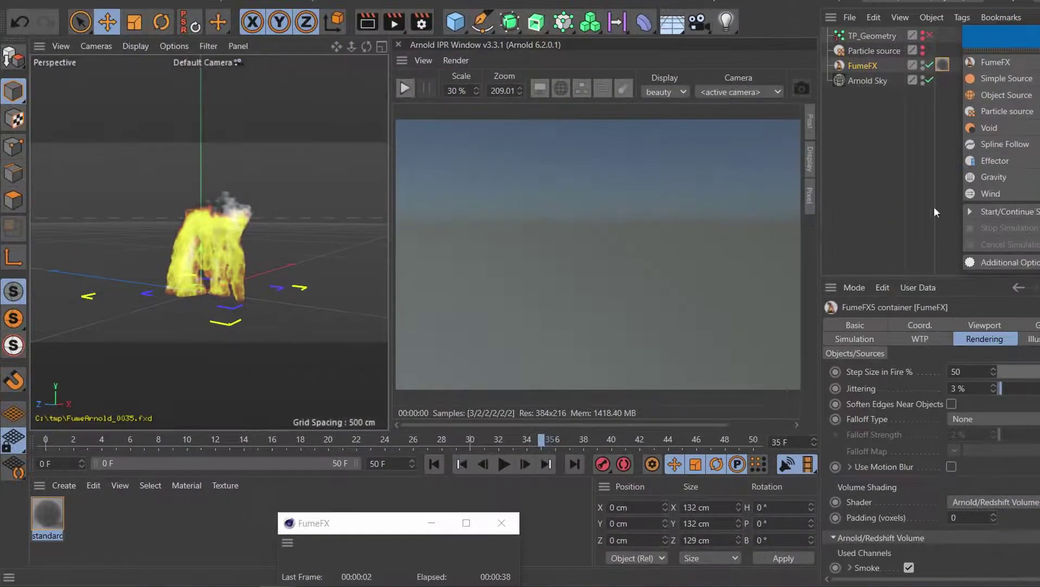
- Re-simulate the FumeFX fire, scrub through the frames, and toggle the Arnold IPR render
click(1009, 211)
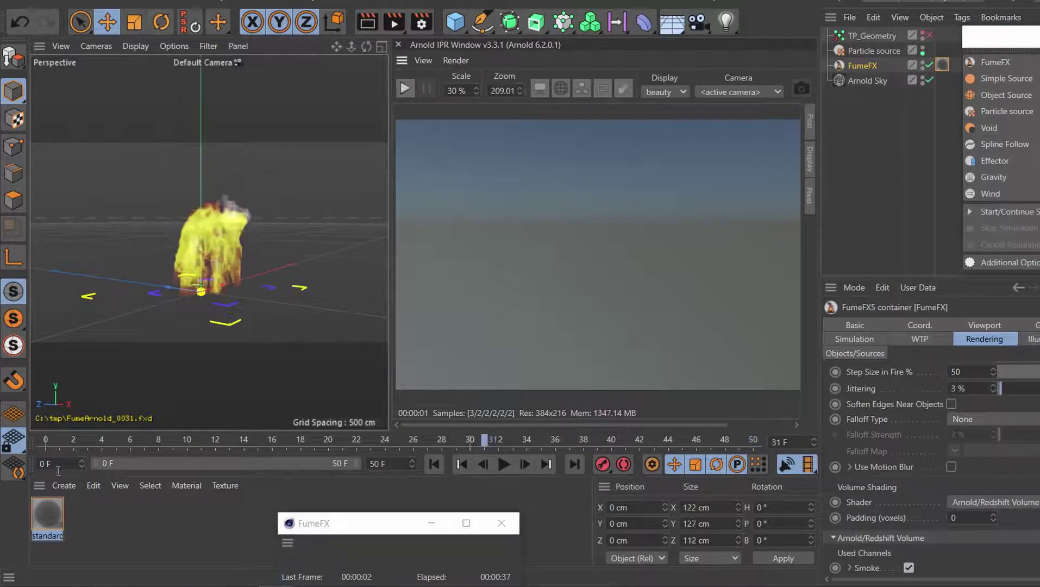
drag(46, 445, 559, 466)
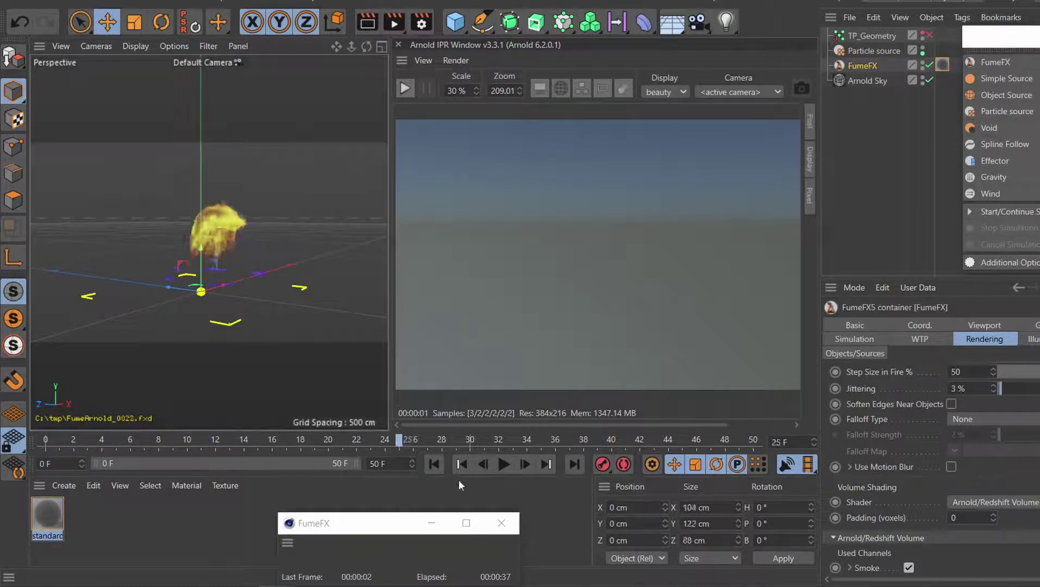
click(405, 89)
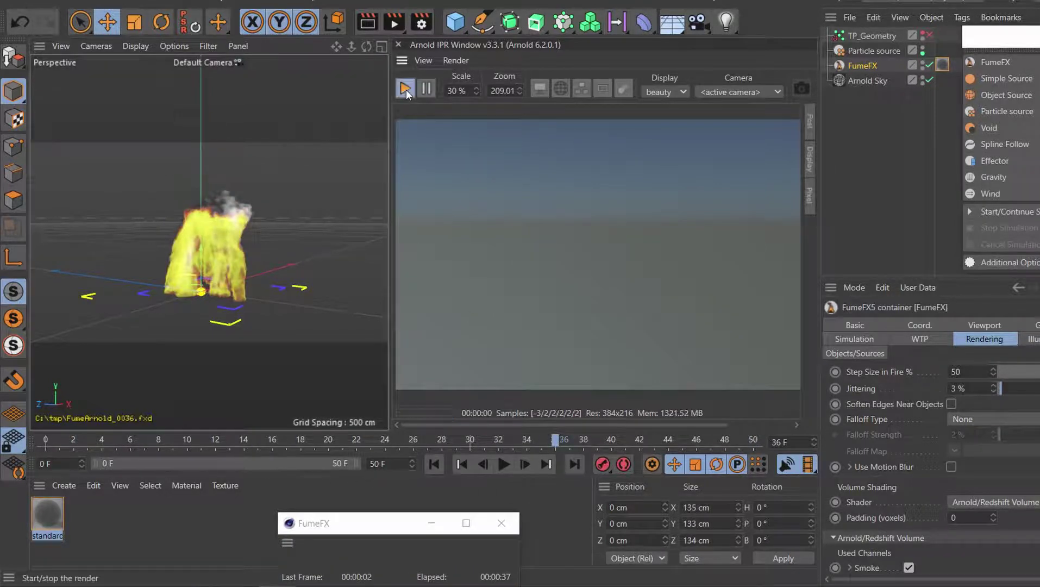
click(407, 89)
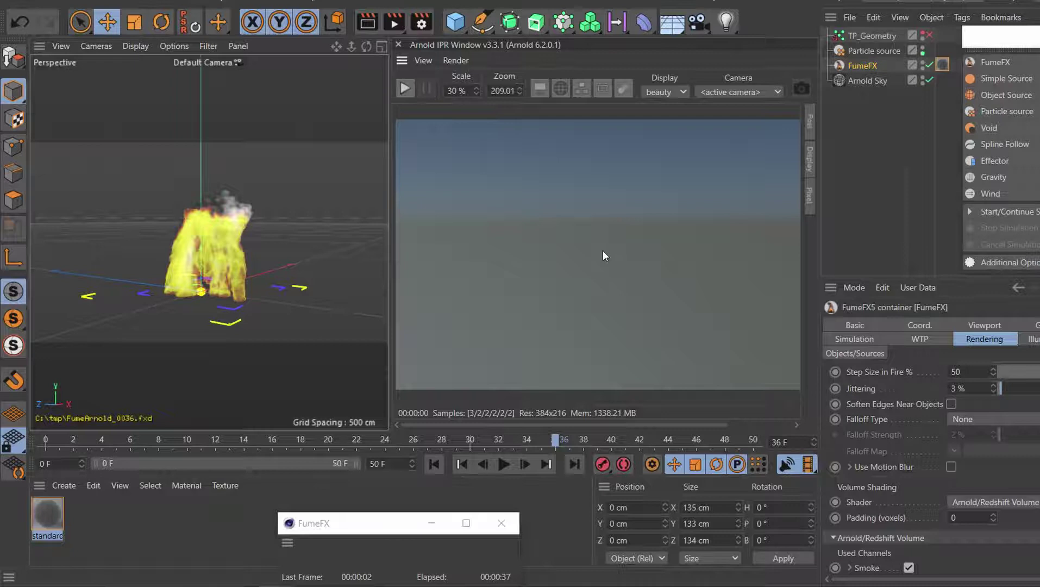
click(637, 1)
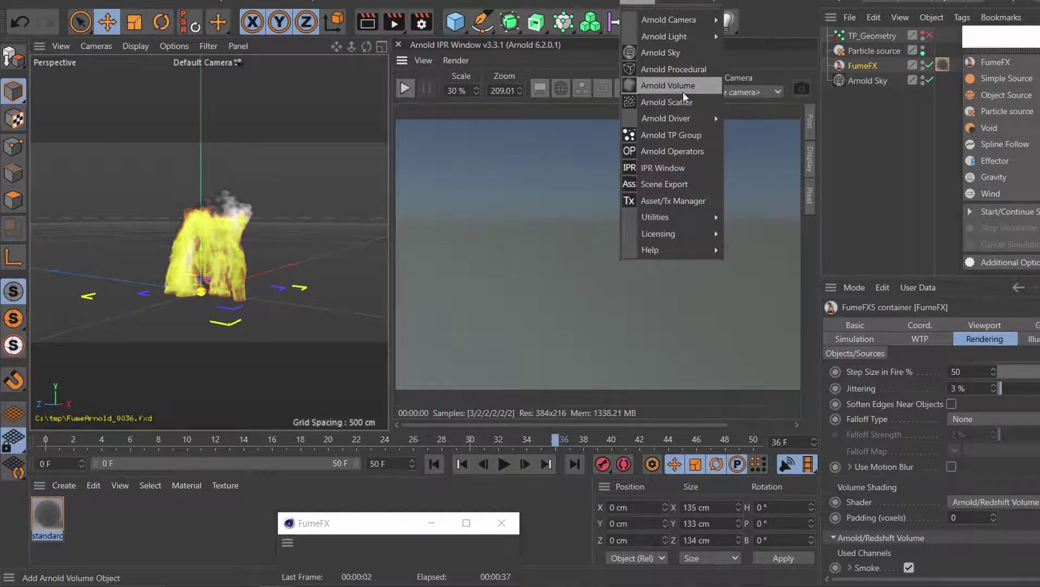
- Add an Arnold Volume loading C:\tmp\FumeArnold_0000.fxd as an animated sequence
click(668, 85)
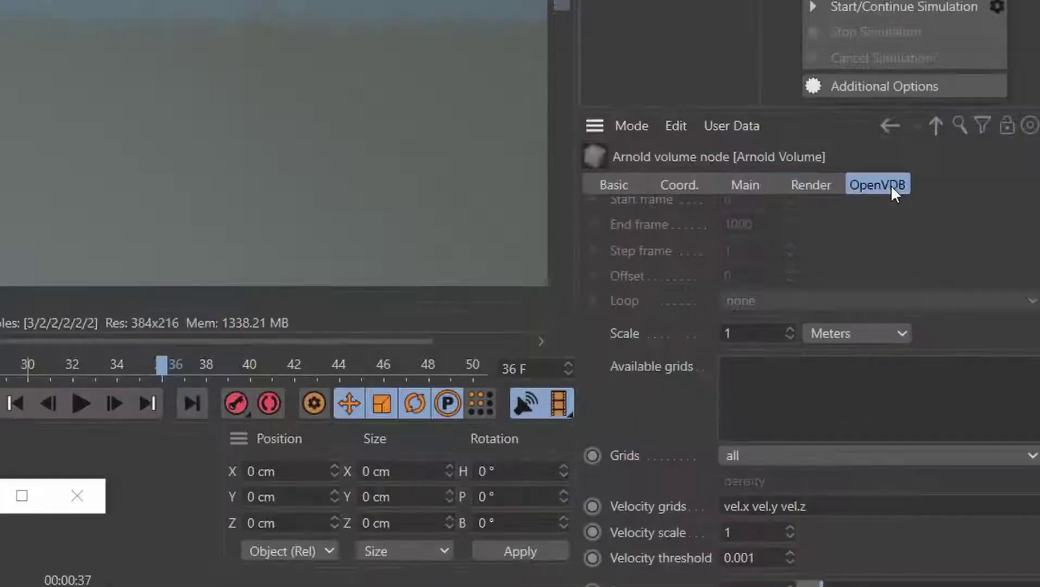
click(811, 185)
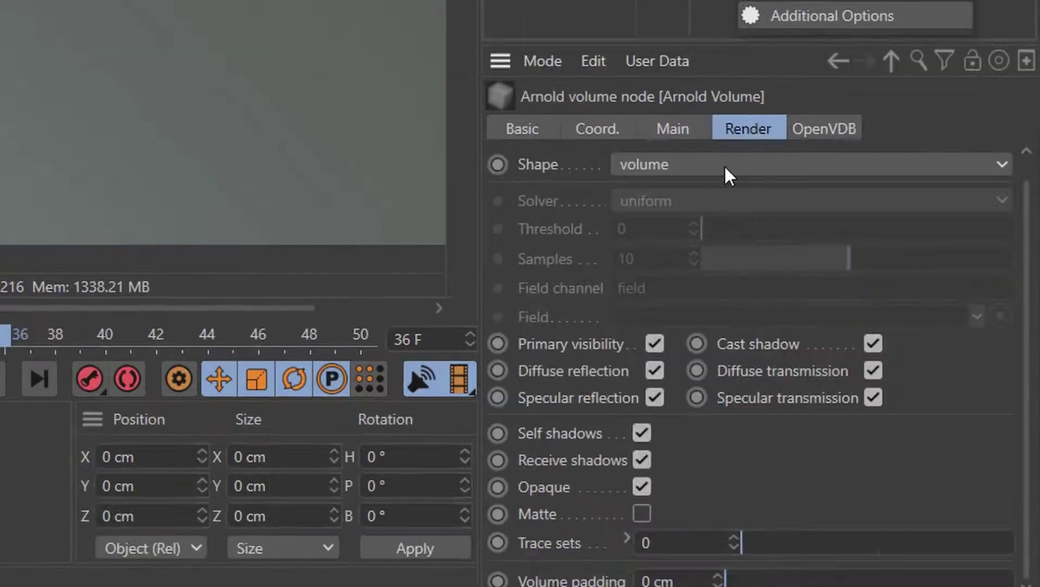
click(724, 165)
click(804, 125)
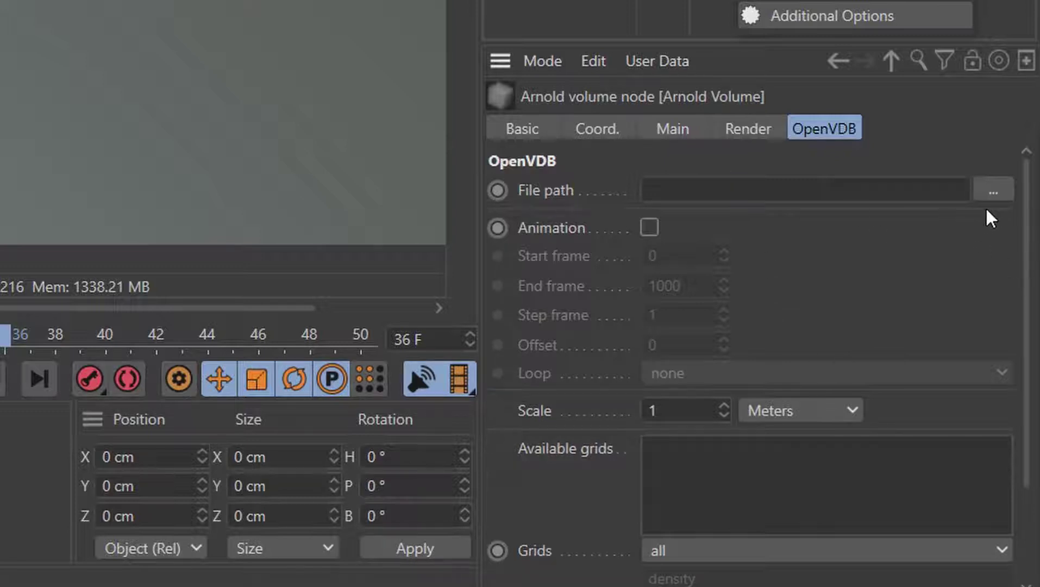
click(992, 190)
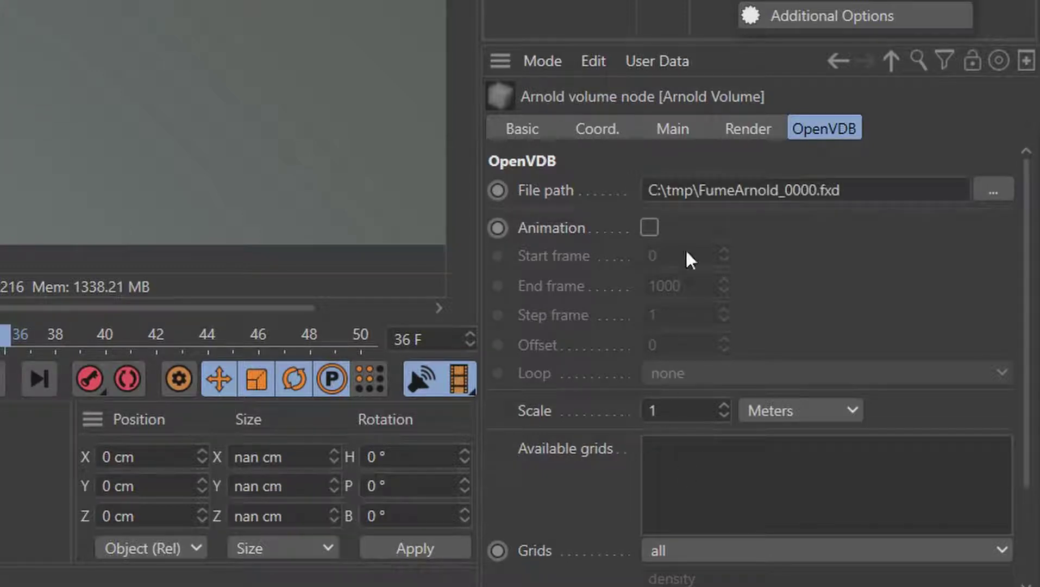
click(650, 228)
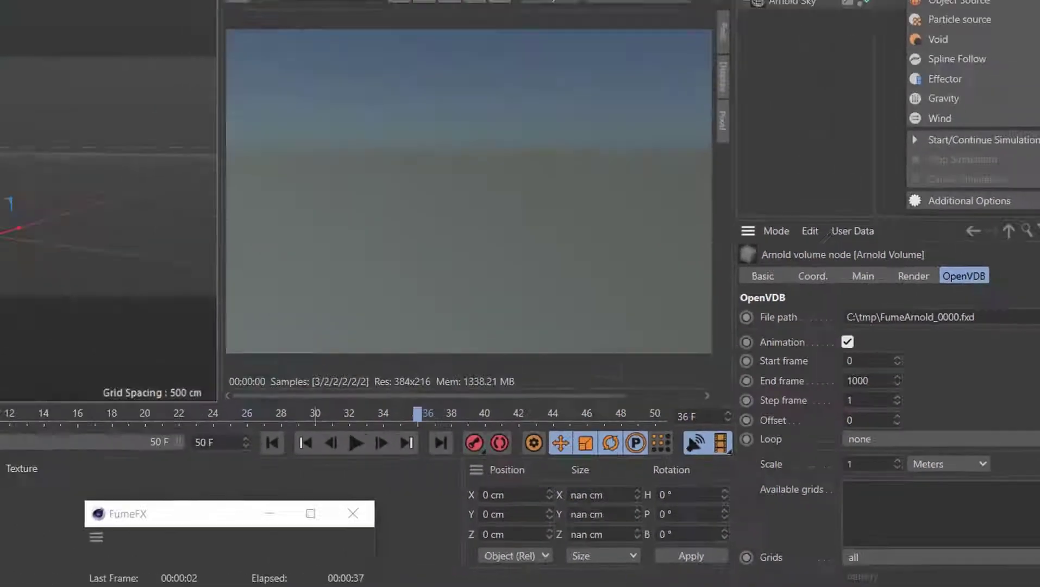
click(174, 440)
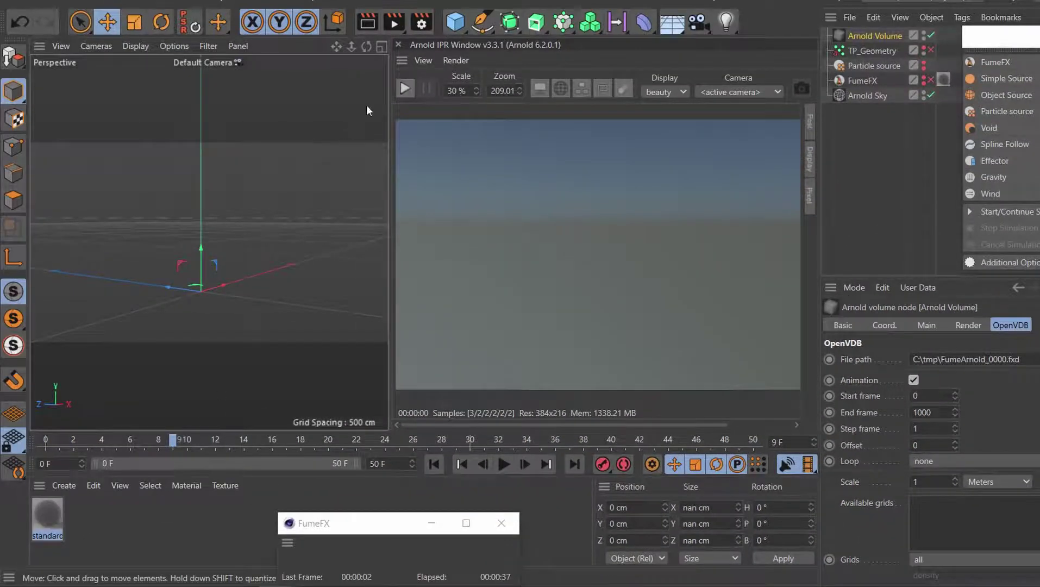
- Set the volume's scale units to Centimeters and restart the IPR render
click(980, 479)
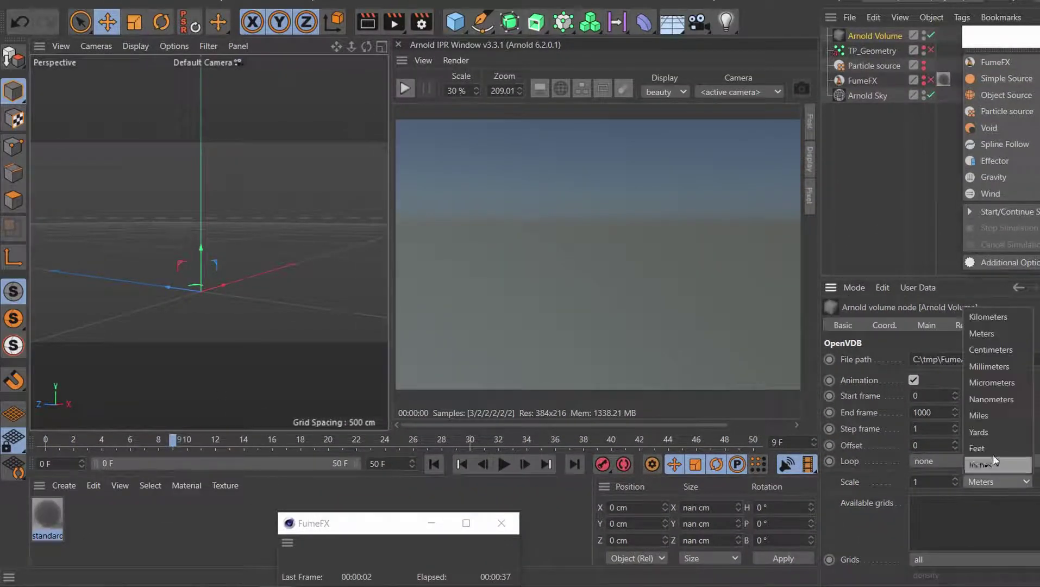
click(1005, 350)
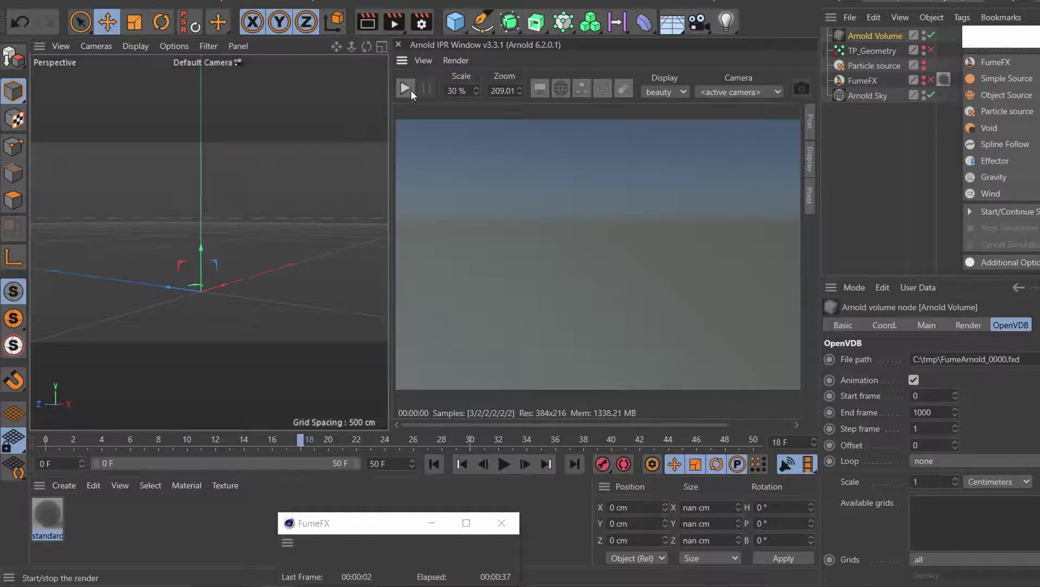
click(412, 91)
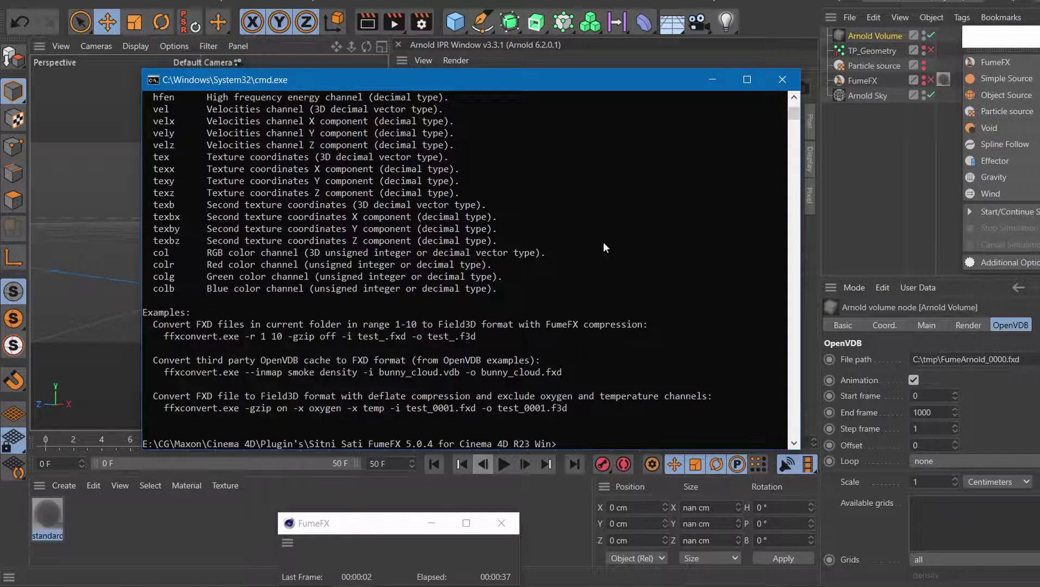
- In the ffxconvert help, select the 'Convert third party OpenVDB cache to FXD' example line
text(ffxconvert.exe)
key(Escape)
click(794, 97)
click(794, 96)
click(794, 97)
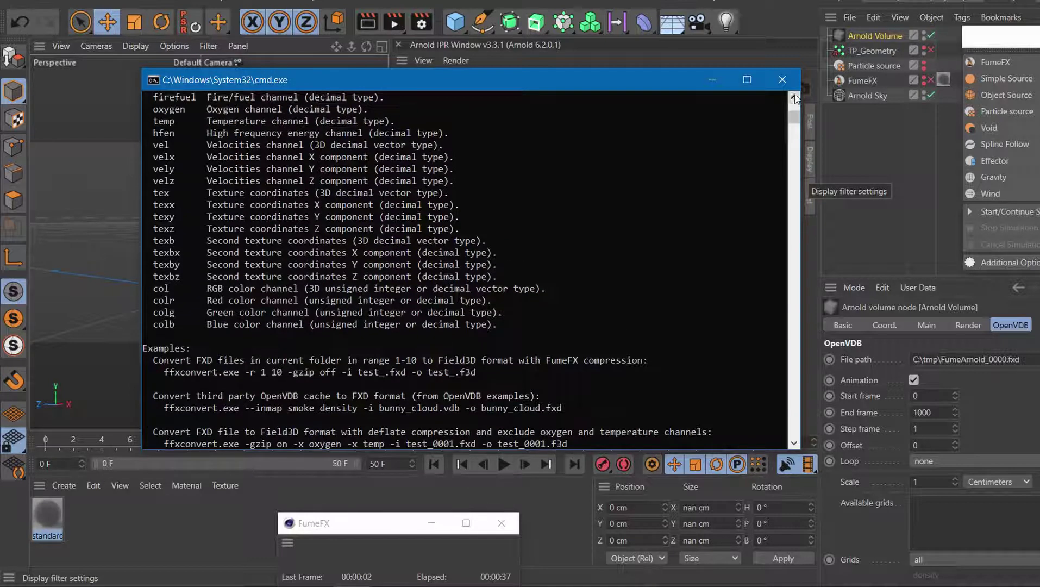
click(793, 444)
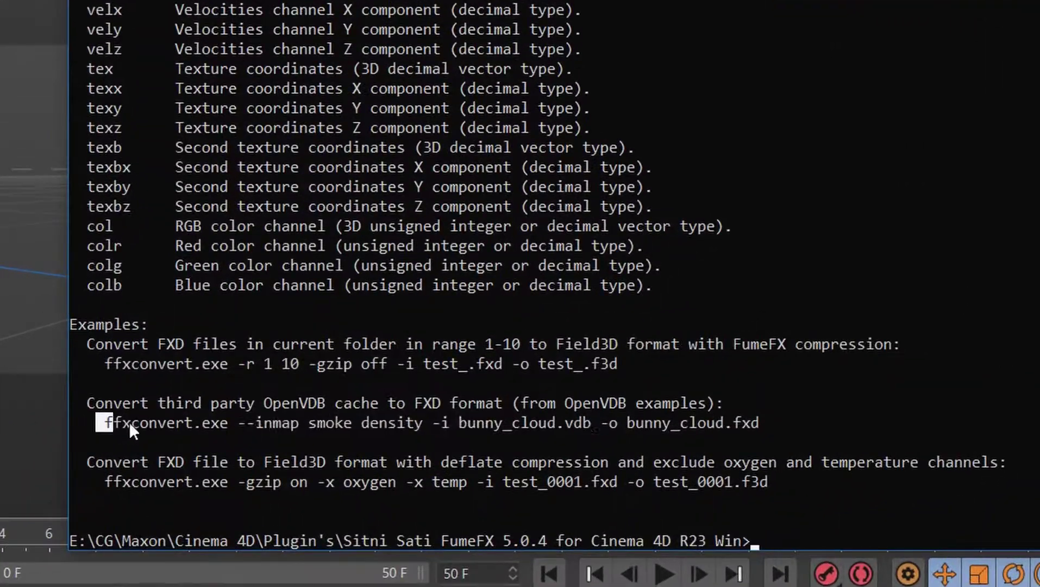
drag(133, 393, 664, 393)
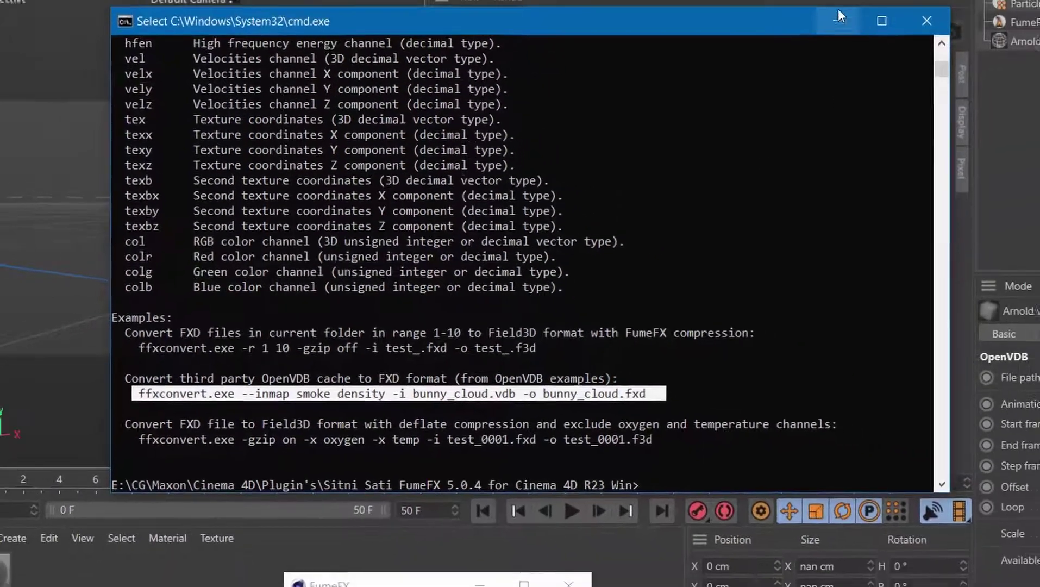
- Change the FumeFX default cache path extension from fxd to vdb in the General tab
click(839, 8)
click(863, 80)
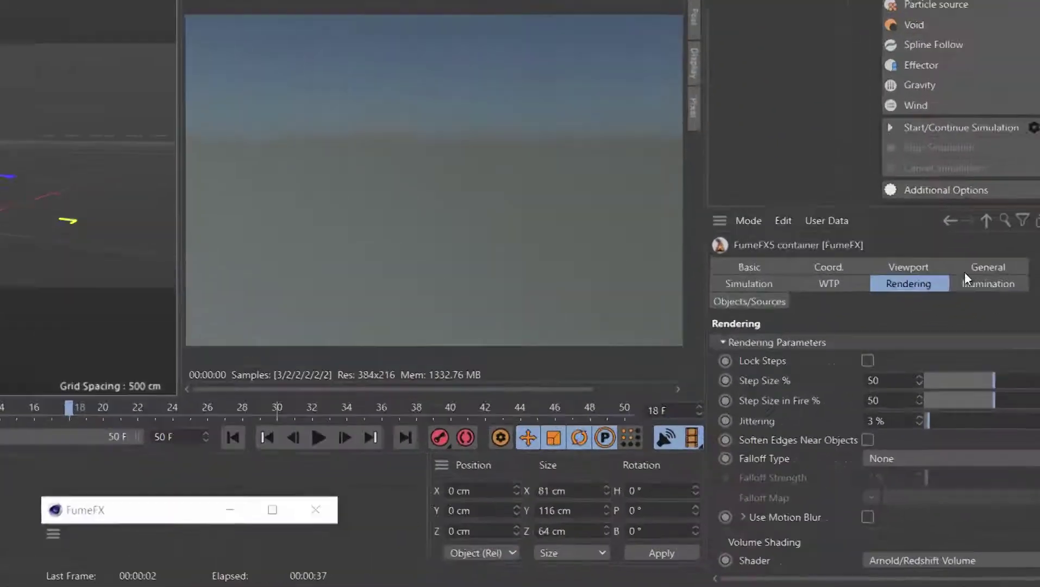
click(1036, 325)
scroll(1039, 471, down, 1)
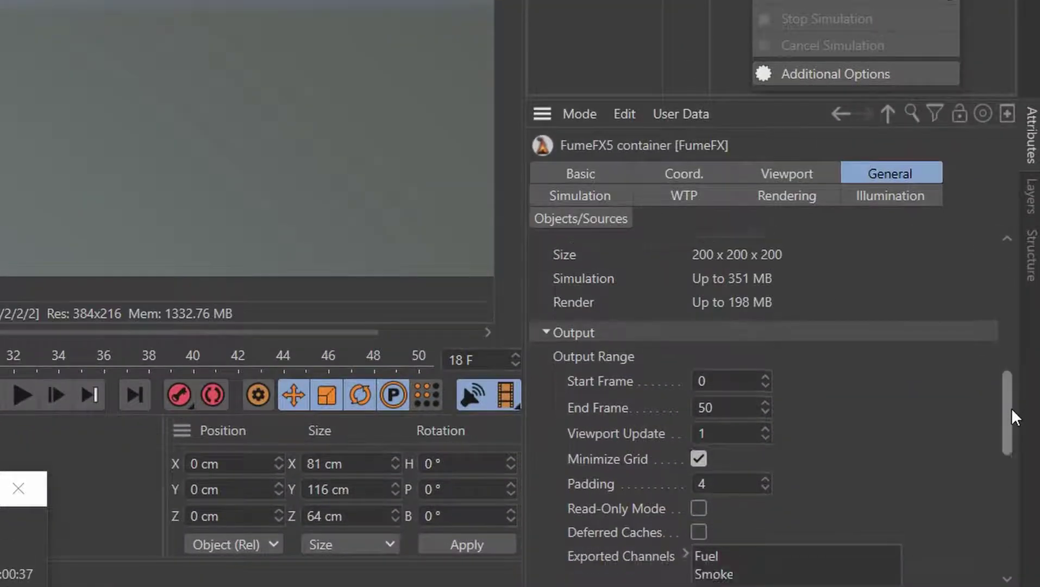
mouse_move(1011, 410)
mouse_down()
mouse_move(1012, 506)
mouse_move(1005, 489)
mouse_up()
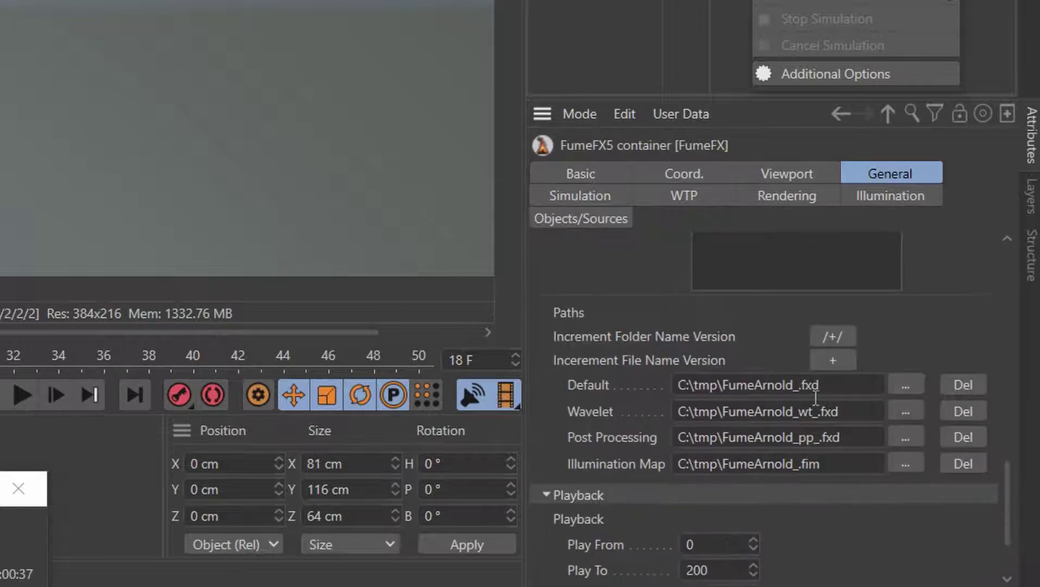
double_click(816, 387)
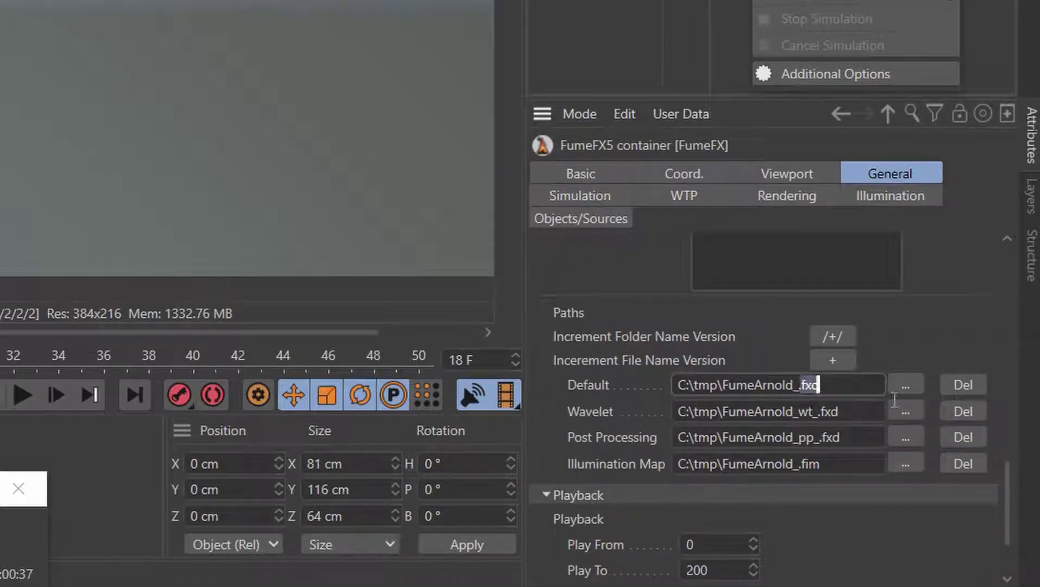
text(vdb)
key(Return)
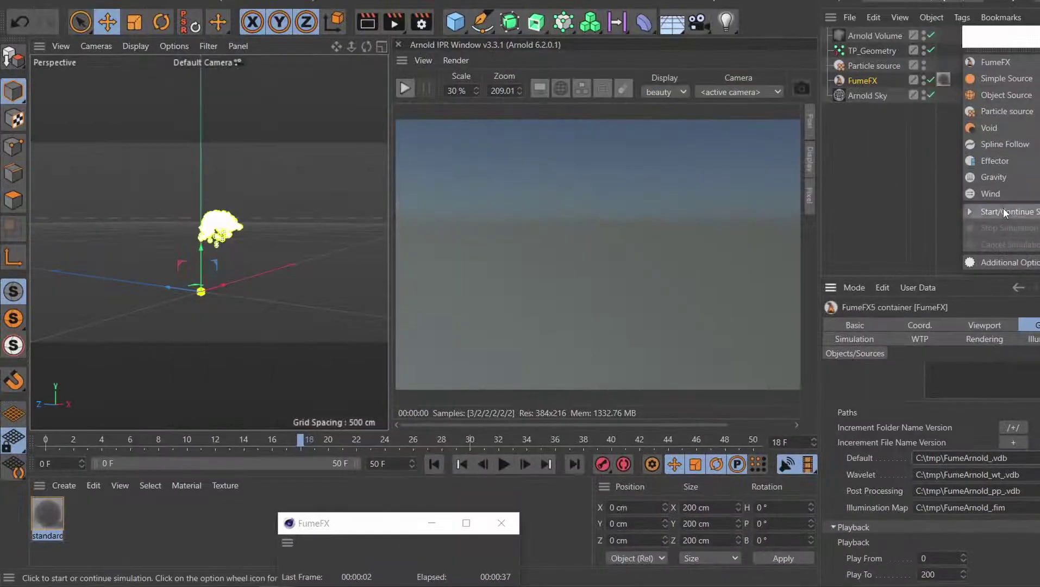
- Re-simulate FumeFX, scrub to frame 25, and confirm FumeArnold .vdb files such as FumeArnold_0006.vdb exist in C:\tmp
click(1004, 207)
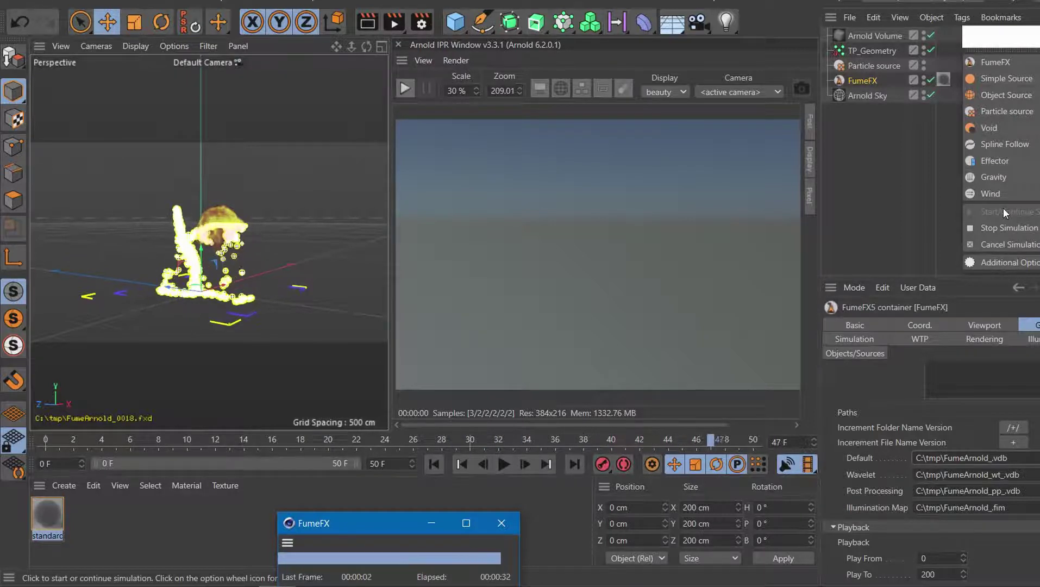
click(54, 440)
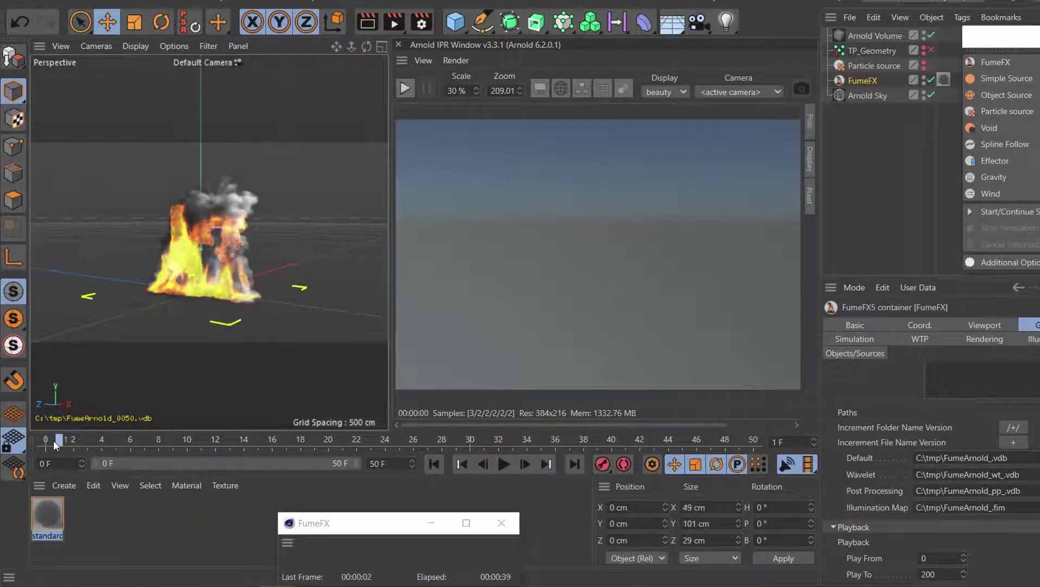
drag(54, 440, 399, 441)
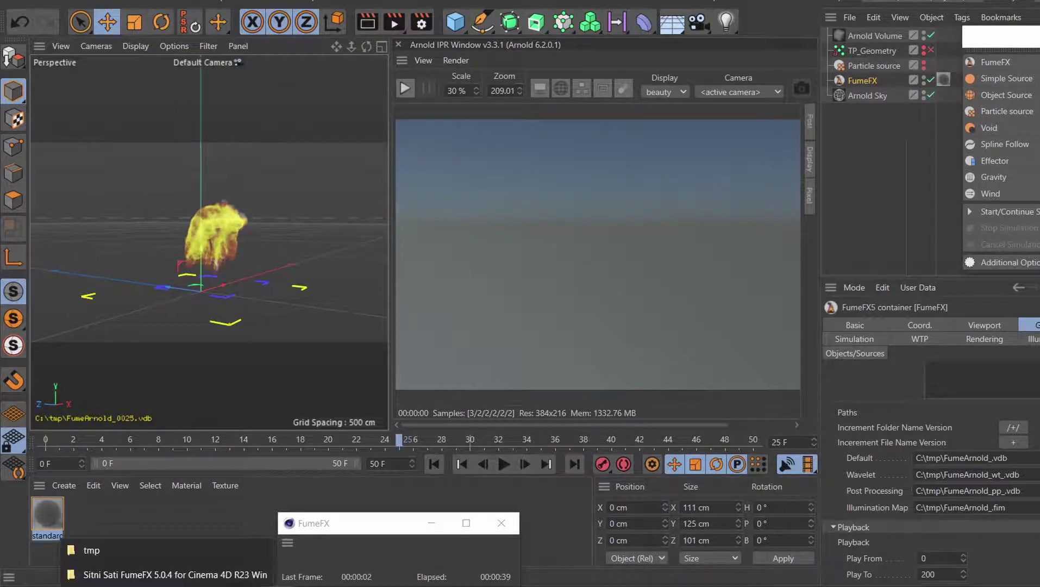
click(121, 551)
click(199, 431)
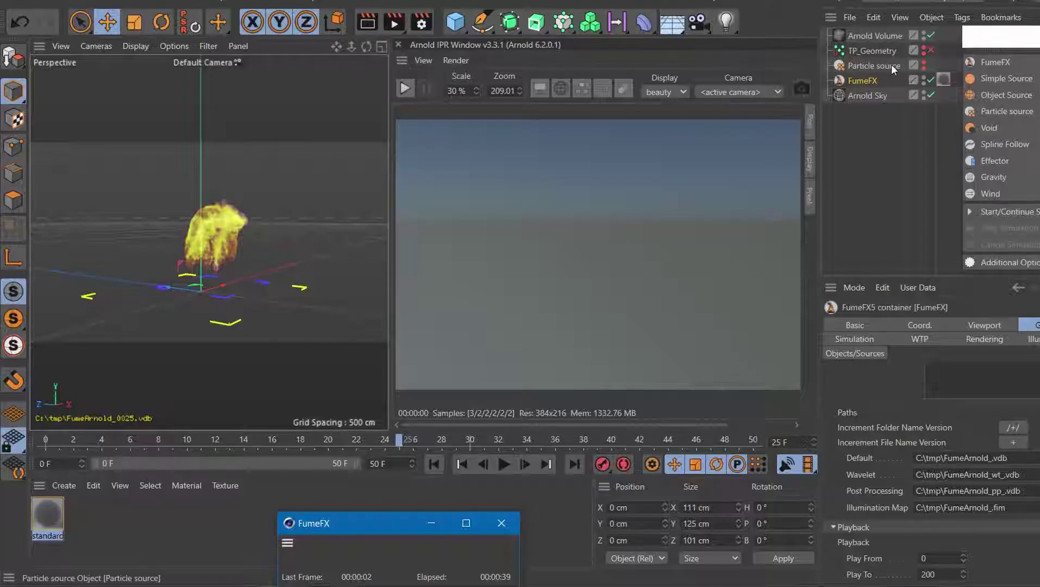
click(875, 36)
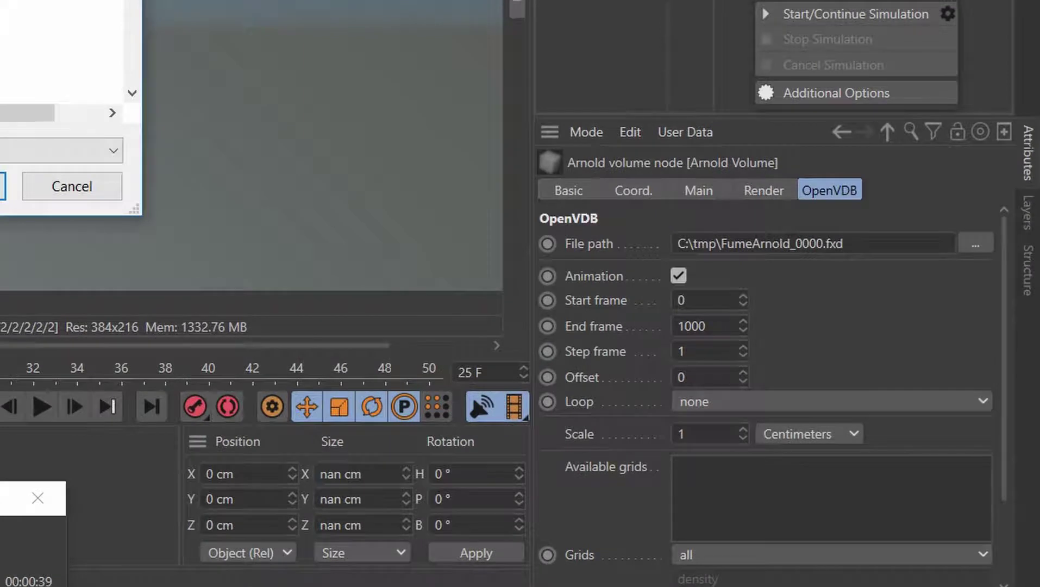
- Point the Arnold Volume at the .vdb cache and change standard_volume's emission channel to FireFuel
key(Return)
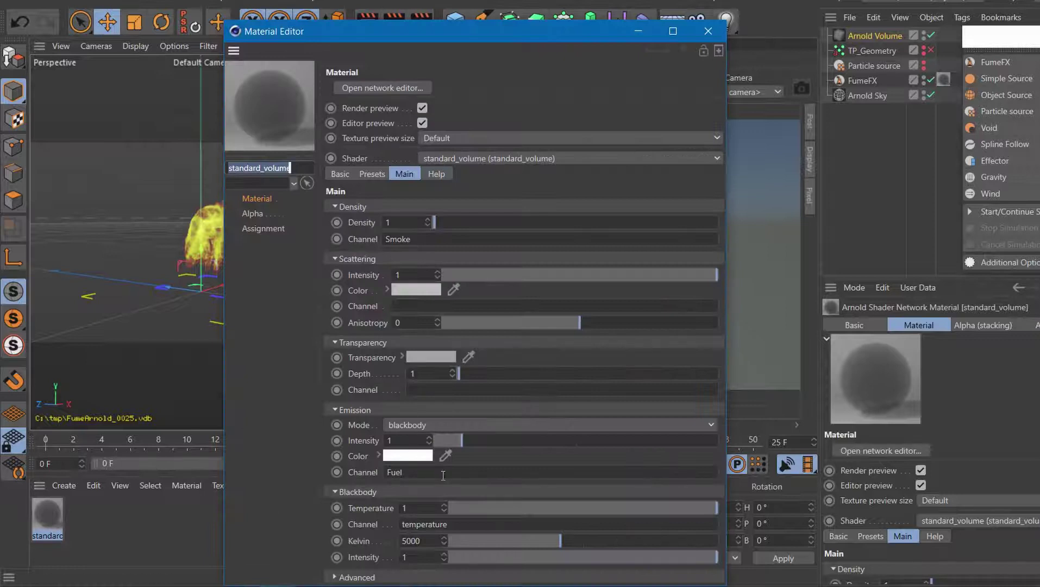
double_click(395, 472)
key(BackSpace)
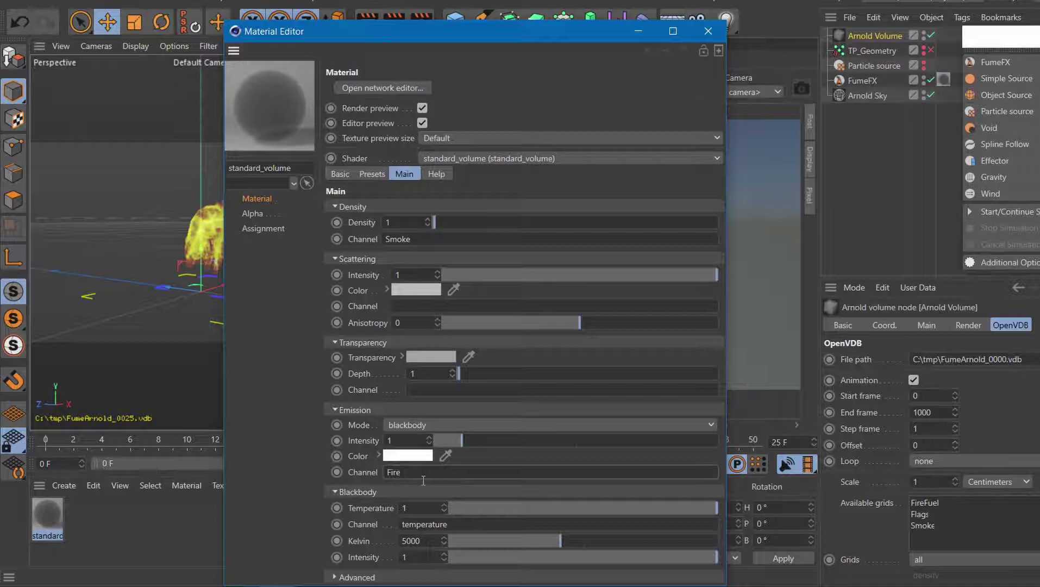
text(Fuel)
mouse_move(479, 32)
mouse_down()
mouse_move(249, 197)
mouse_move(379, 462)
mouse_up()
drag(38, 524, 876, 111)
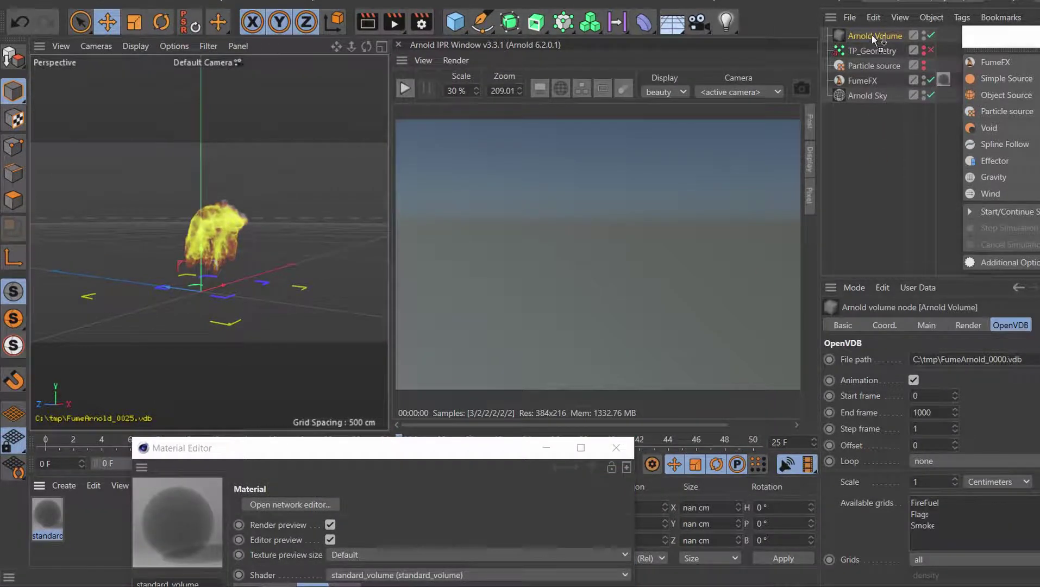
- Assign the standard_volume material to Arnold Volume and rotate it to P -90° so the smoke stands upright
drag(872, 35, 872, 34)
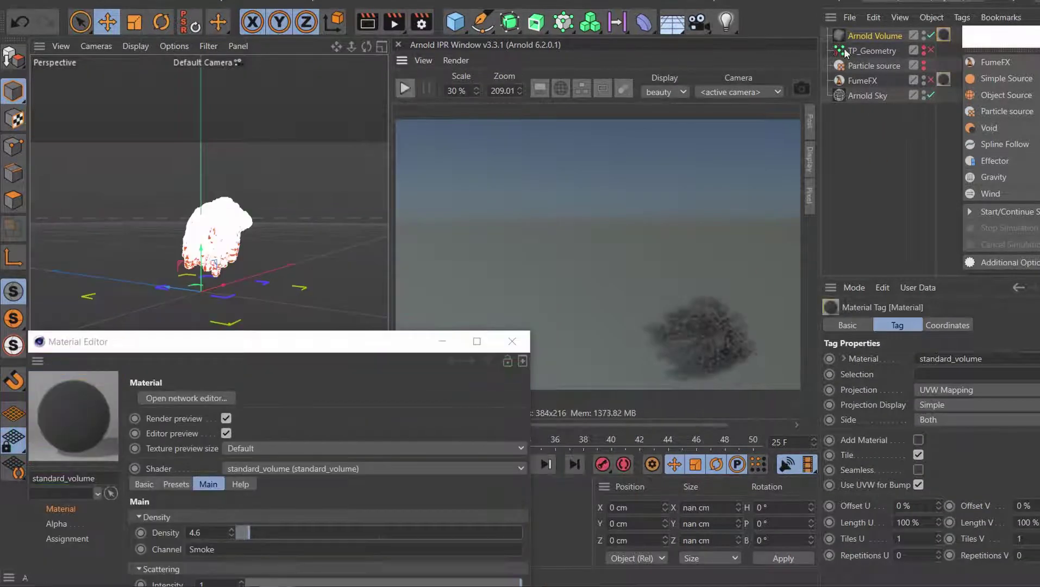
click(875, 35)
click(884, 325)
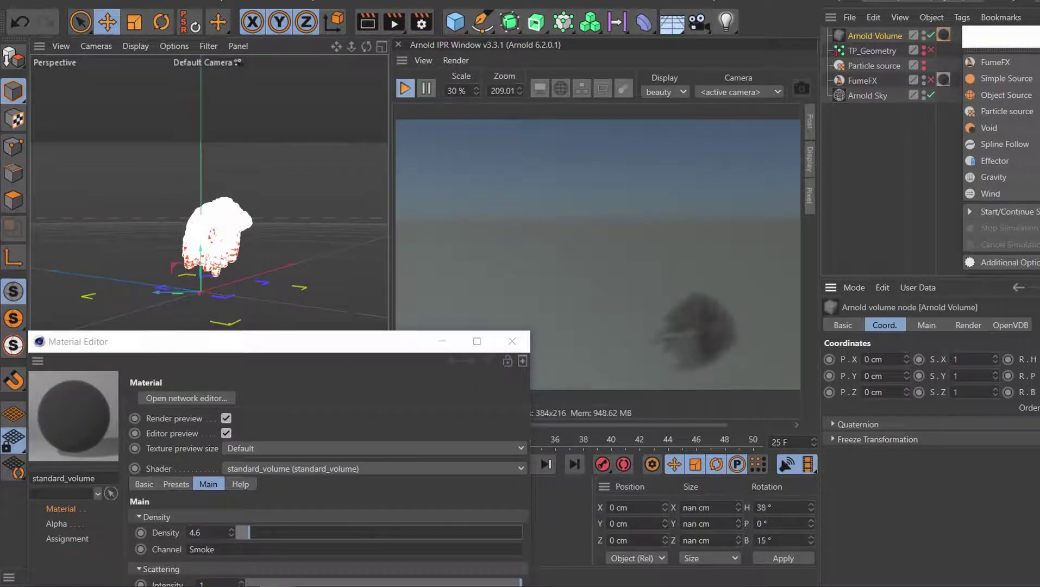
text(90)
key(Return)
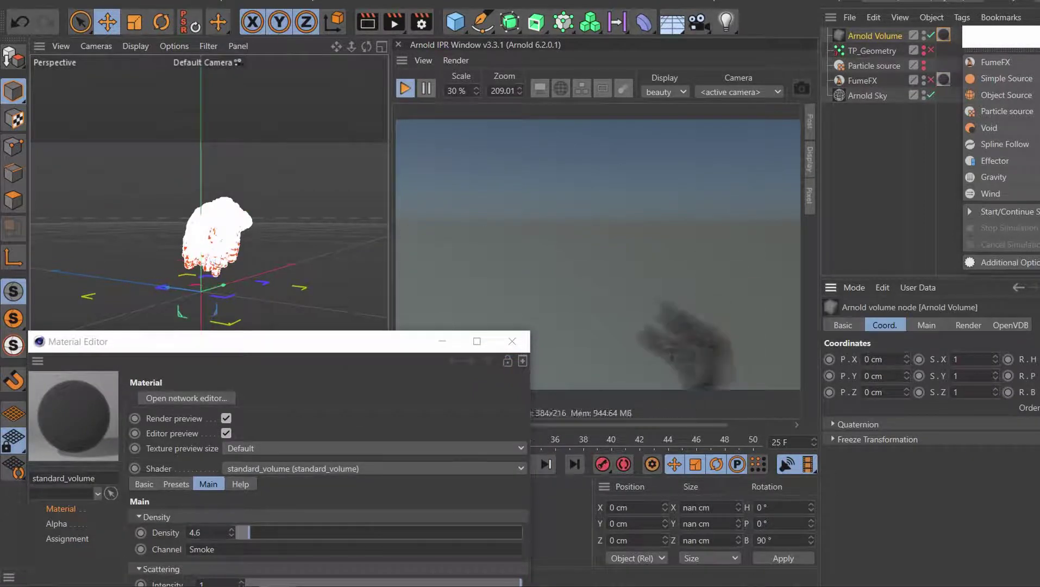
text(-90)
drag(306, 342, 248, 80)
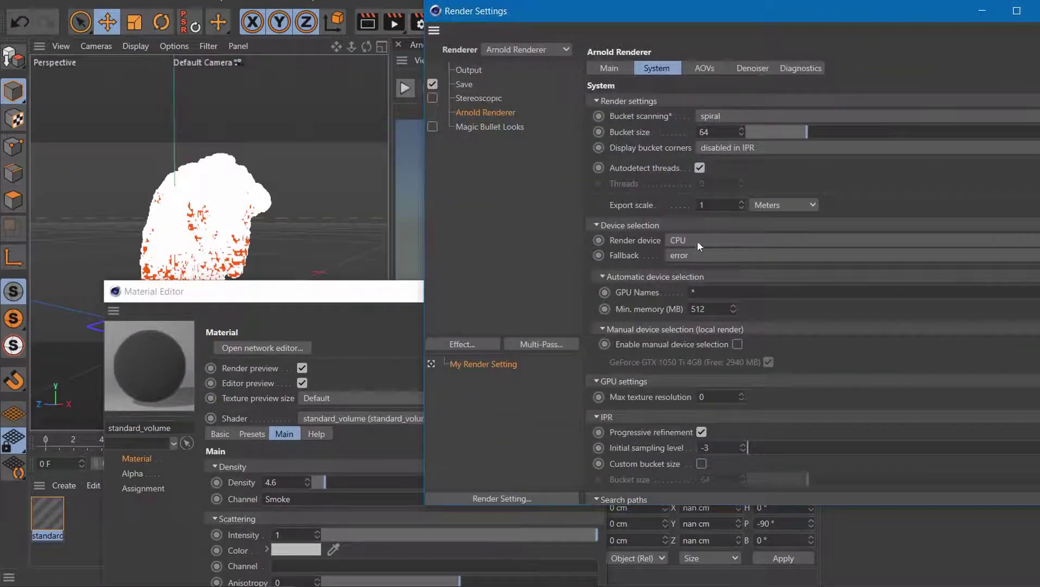
- Set Arnold's render device to GPU, then move the material editor aside to view the fire
click(698, 242)
click(703, 271)
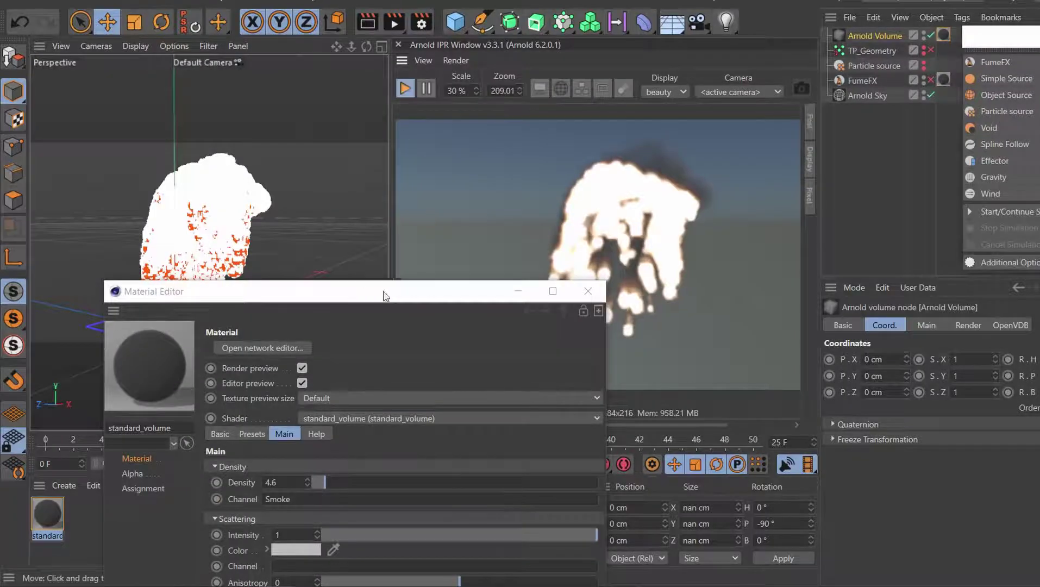
mouse_move(282, 289)
mouse_down()
mouse_move(282, 264)
mouse_move(141, 177)
mouse_up()
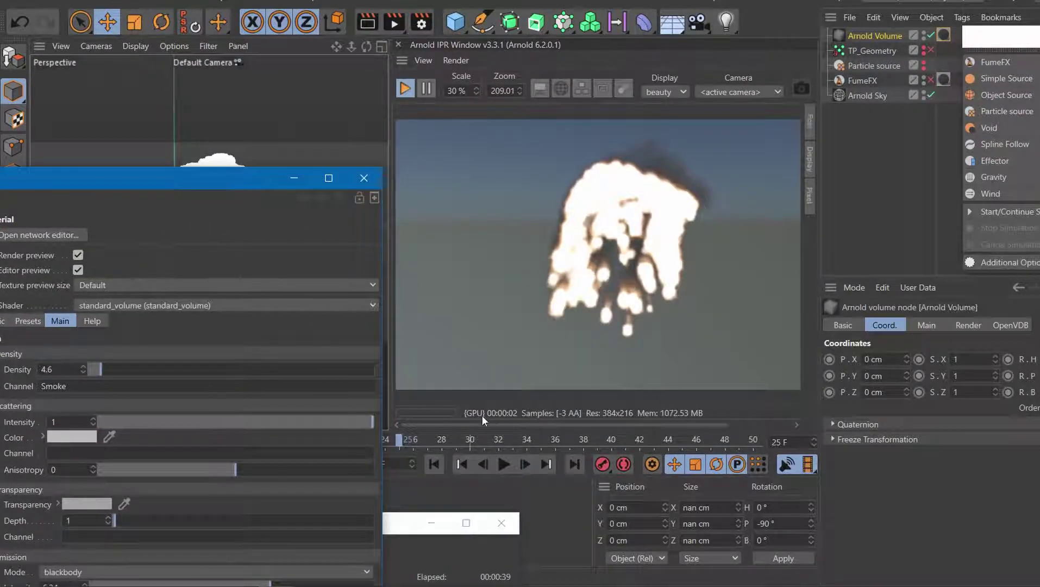
drag(196, 182, 236, 386)
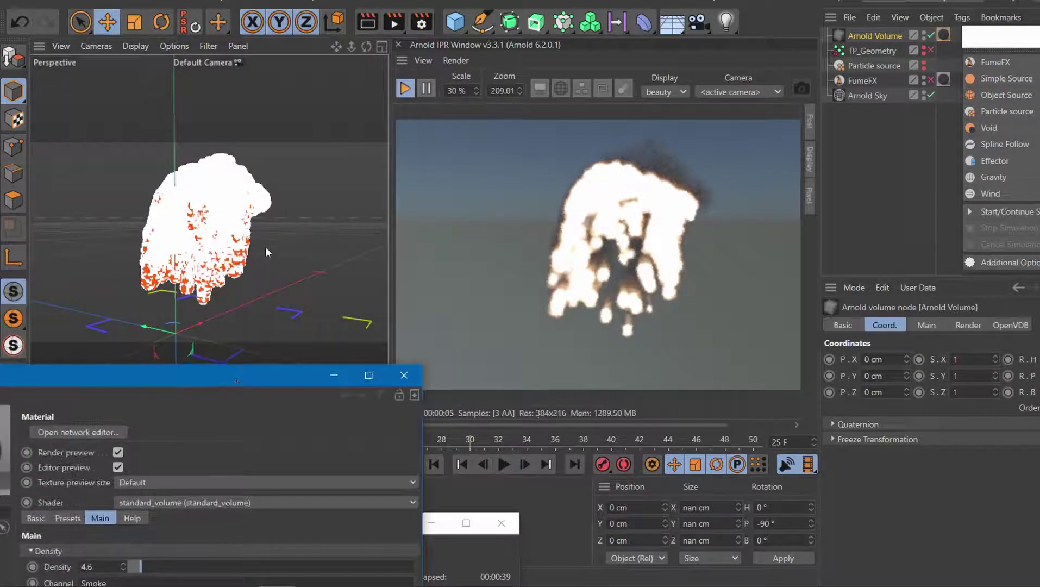
alt+drag(265, 246, 239, 229)
- Show Arnold's About information and select the installed C4DtoA version text
click(631, 2)
click(756, 250)
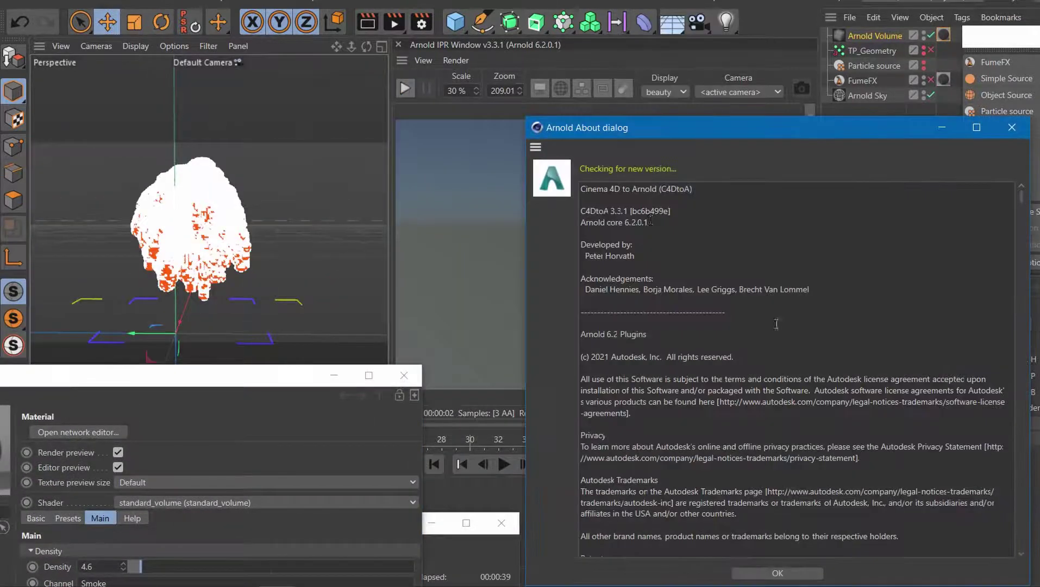
drag(691, 217, 564, 219)
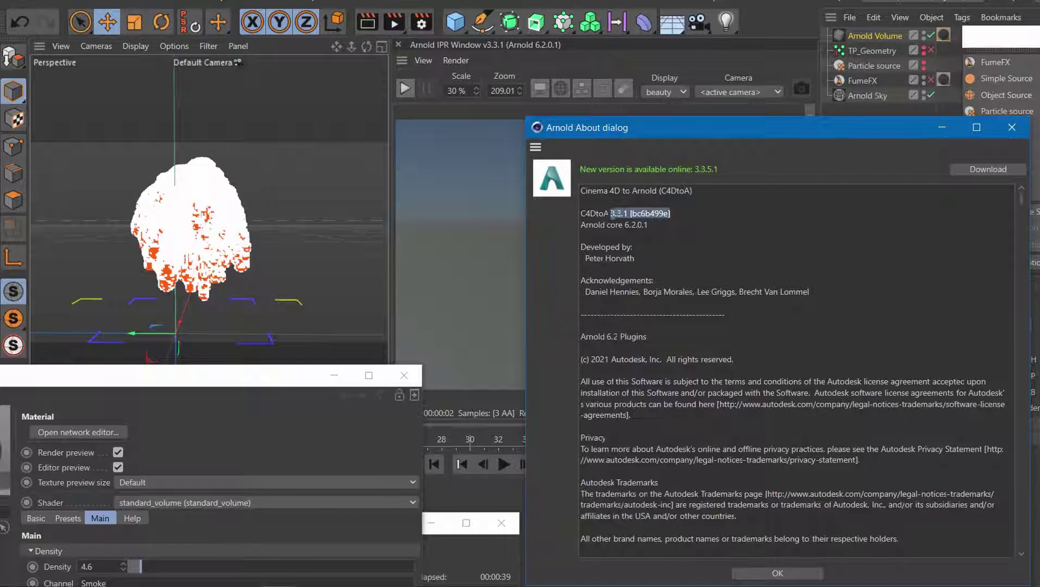